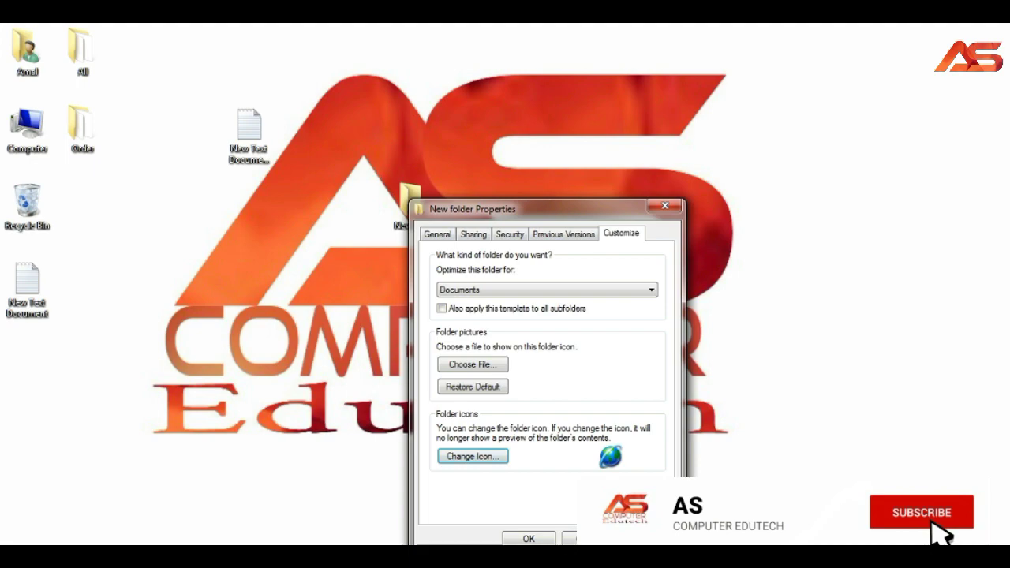
Confirm the icon change for New folder and move the folder beside the text document on the desktop
{"action": "left_click", "coordinate": [529, 538]}
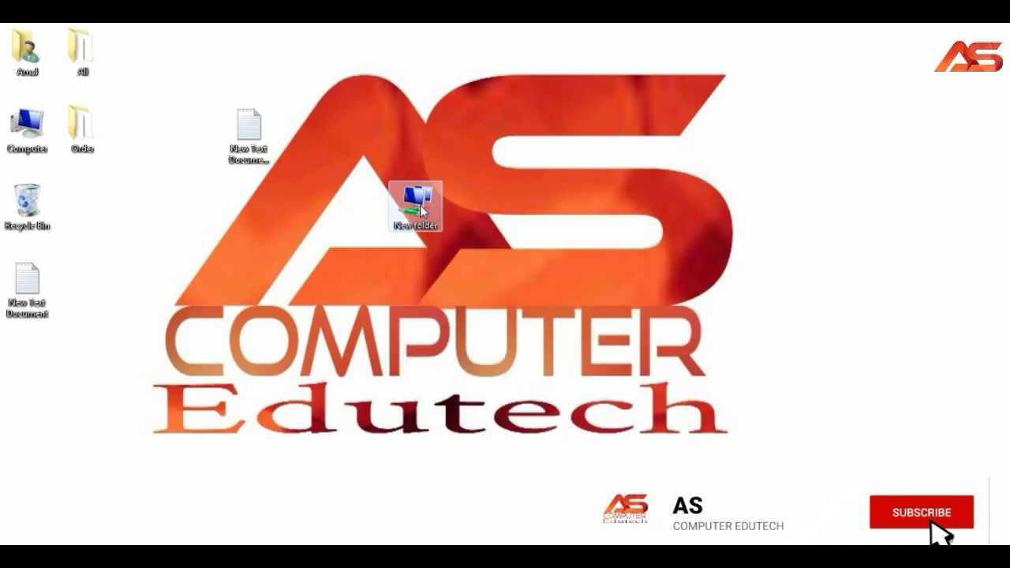
{"action": "left_click_drag", "start_coordinate": [420, 204], "coordinate": [194, 130]}
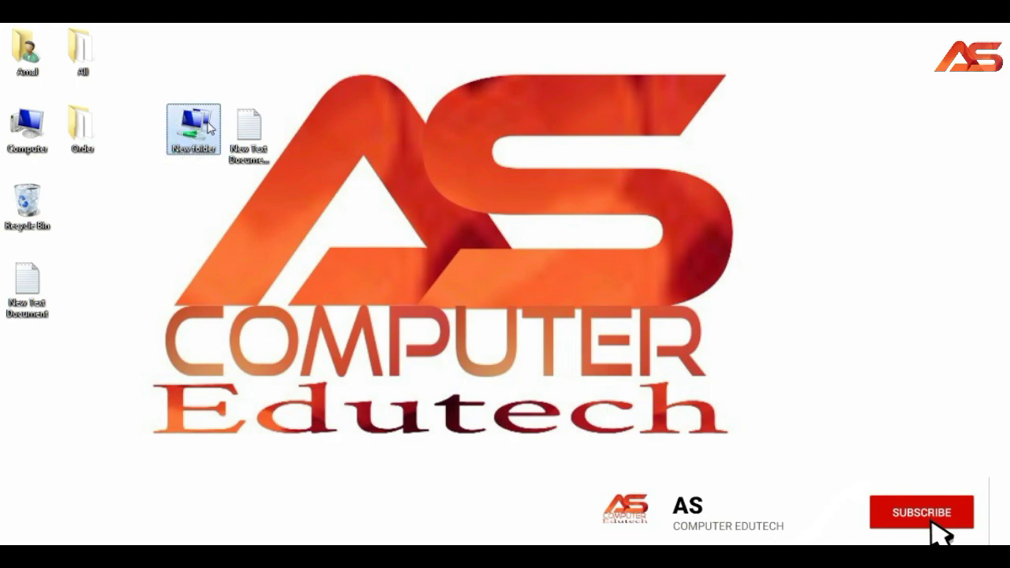
{"action": "left_click", "coordinate": [249, 130]}
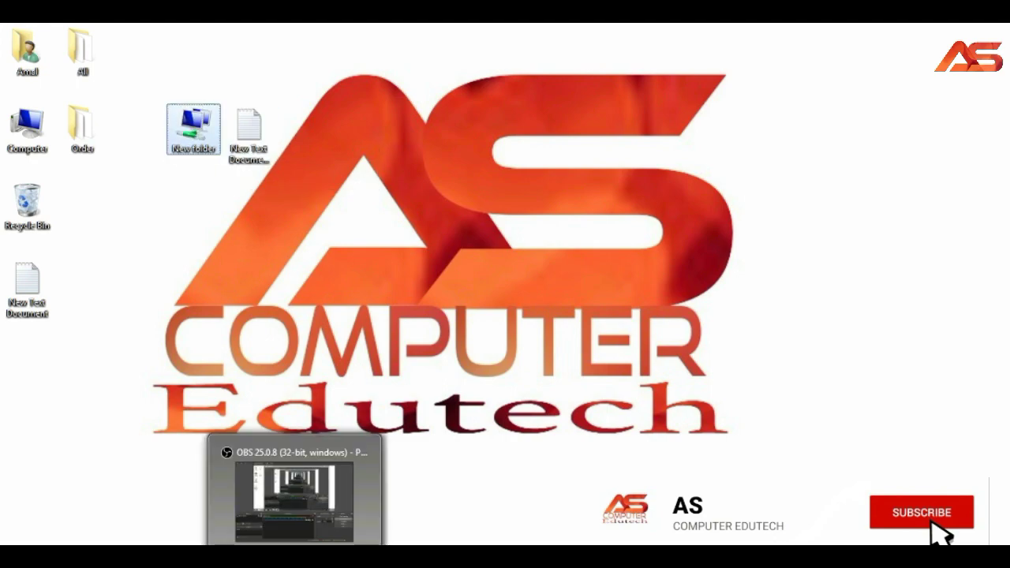
Open the New Text Document topic list to check the next topic, and close it again
{"action": "left_click", "coordinate": [27, 292]}
{"action": "double_click", "coordinate": [30, 298]}
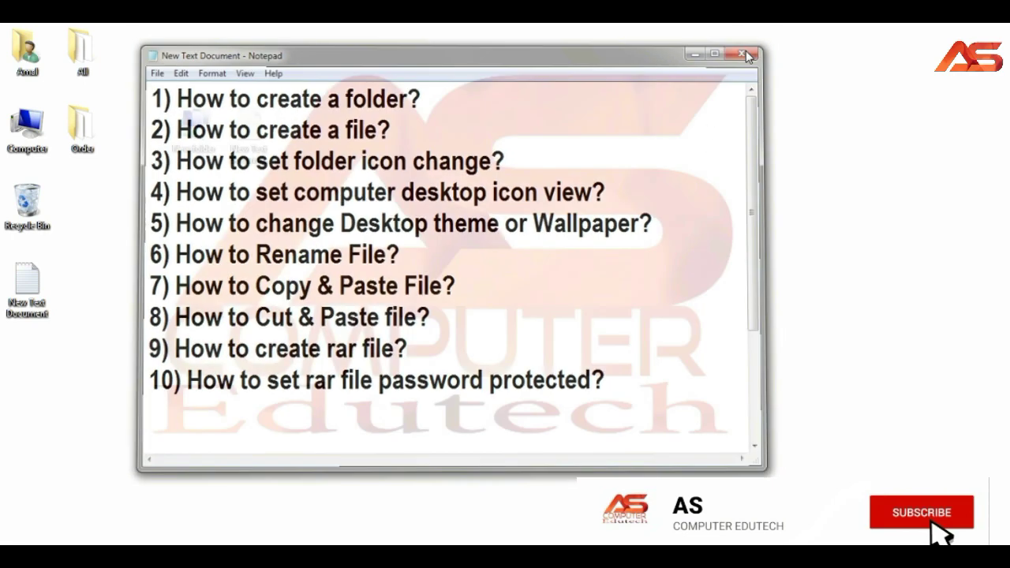
{"action": "left_click", "coordinate": [748, 49]}
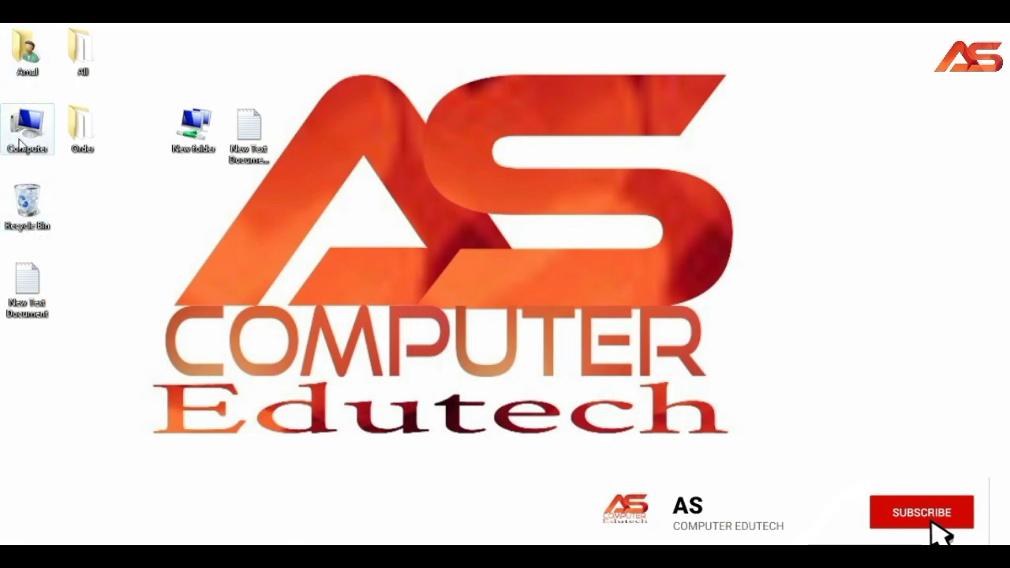
Hide the Computer, User's Files and Recycle Bin icons from the desktop through the personalization settings
{"action": "right_click", "coordinate": [187, 209]}
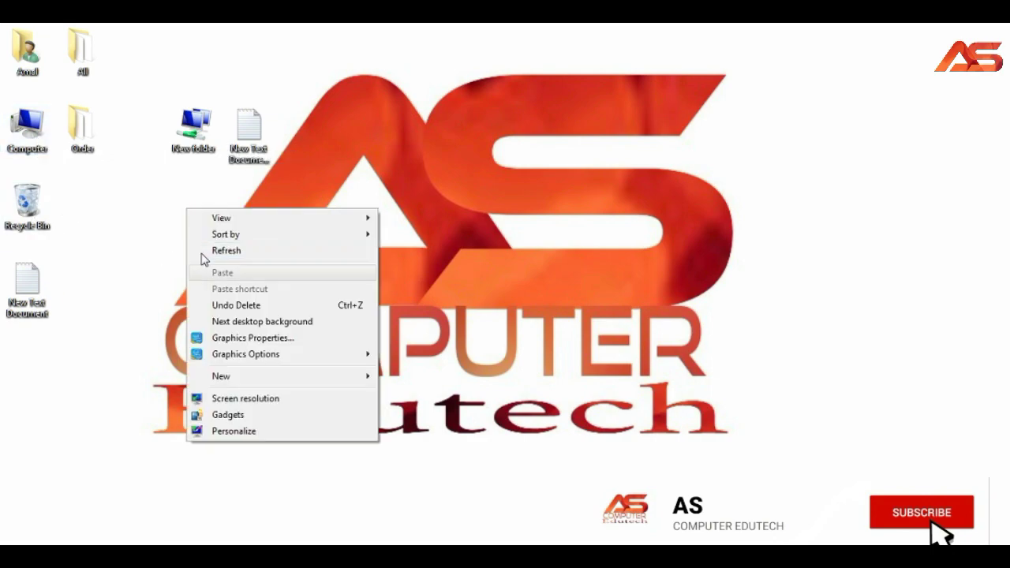
{"action": "left_click", "coordinate": [234, 430]}
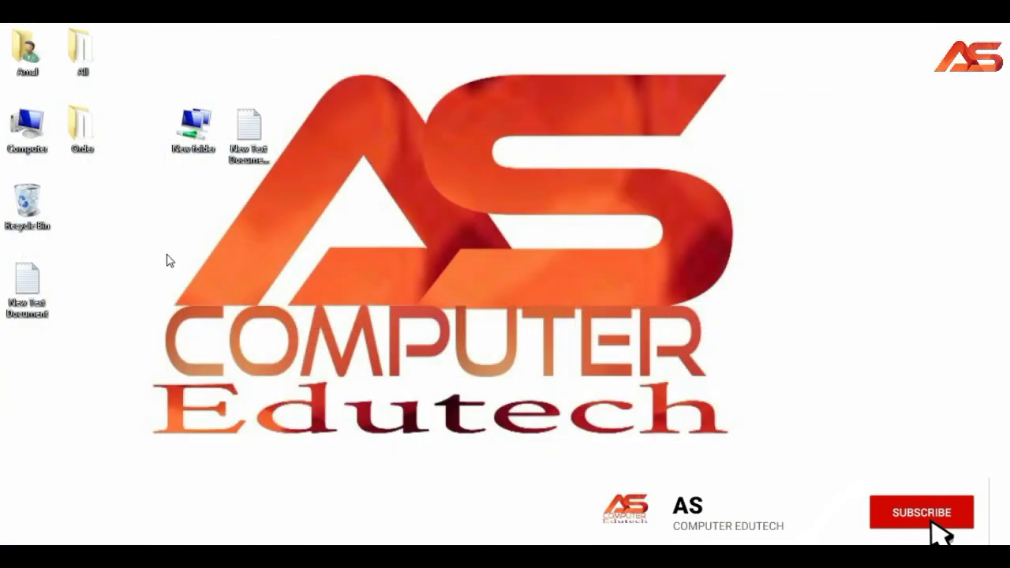
{"action": "right_click", "coordinate": [152, 208]}
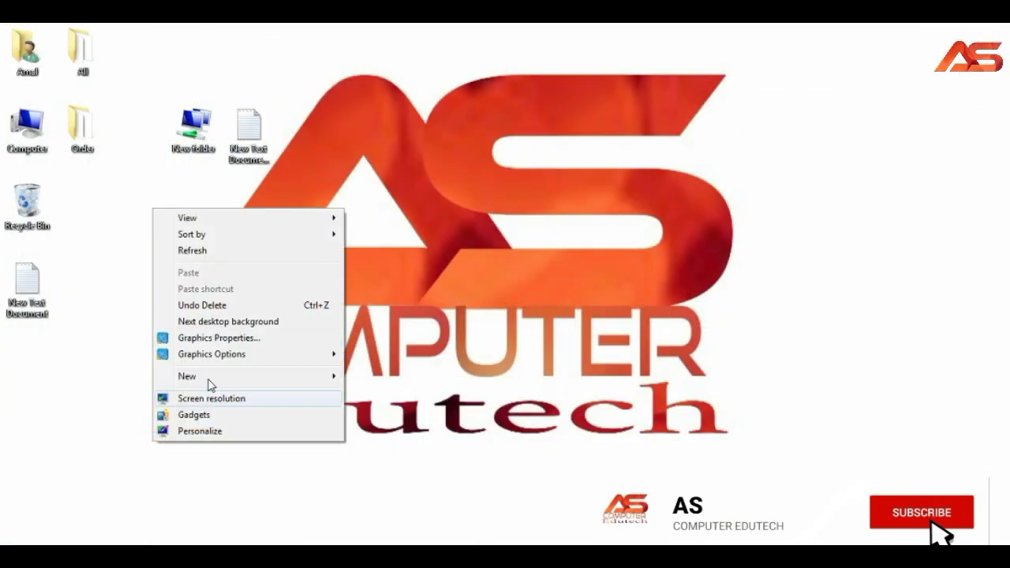
{"action": "left_click", "coordinate": [220, 431]}
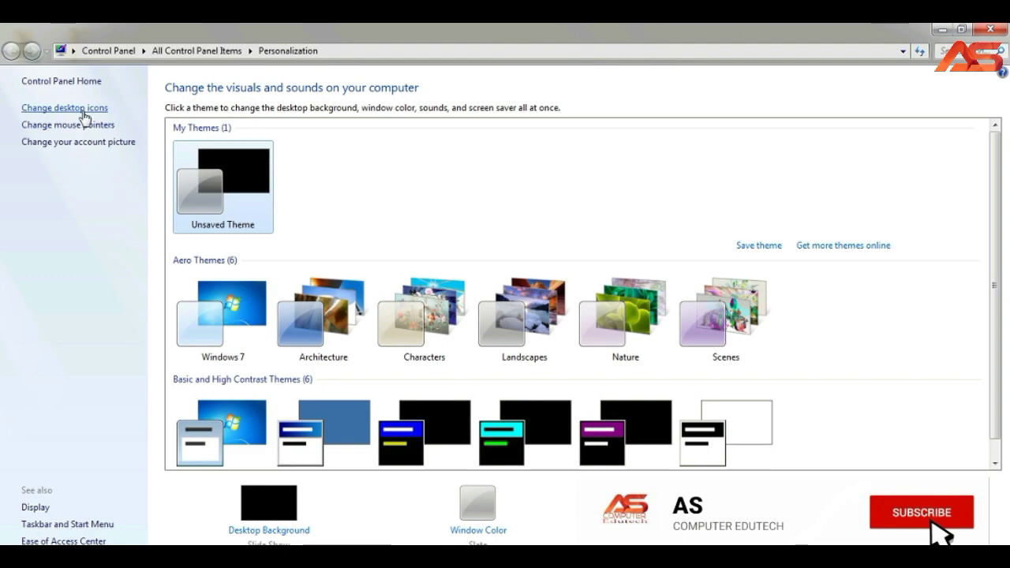
{"action": "left_click", "coordinate": [82, 112]}
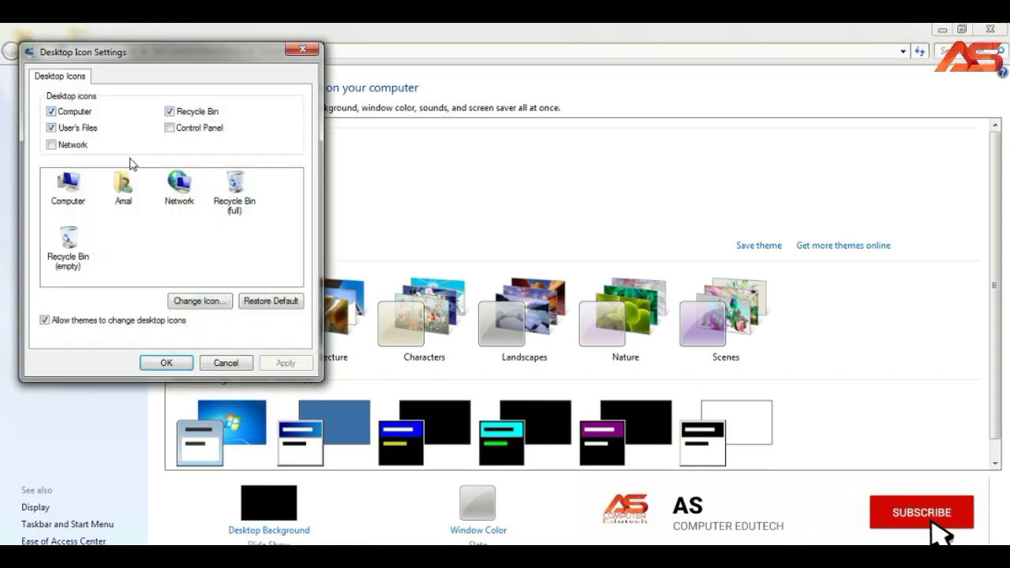
{"action": "left_click", "coordinate": [68, 112]}
{"action": "left_click", "coordinate": [75, 128]}
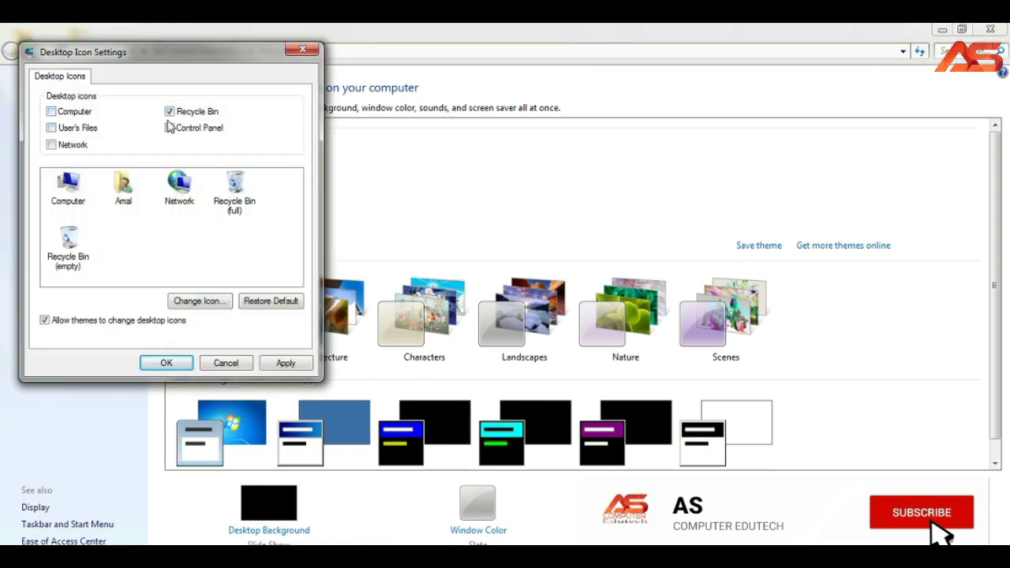
{"action": "left_click", "coordinate": [169, 111]}
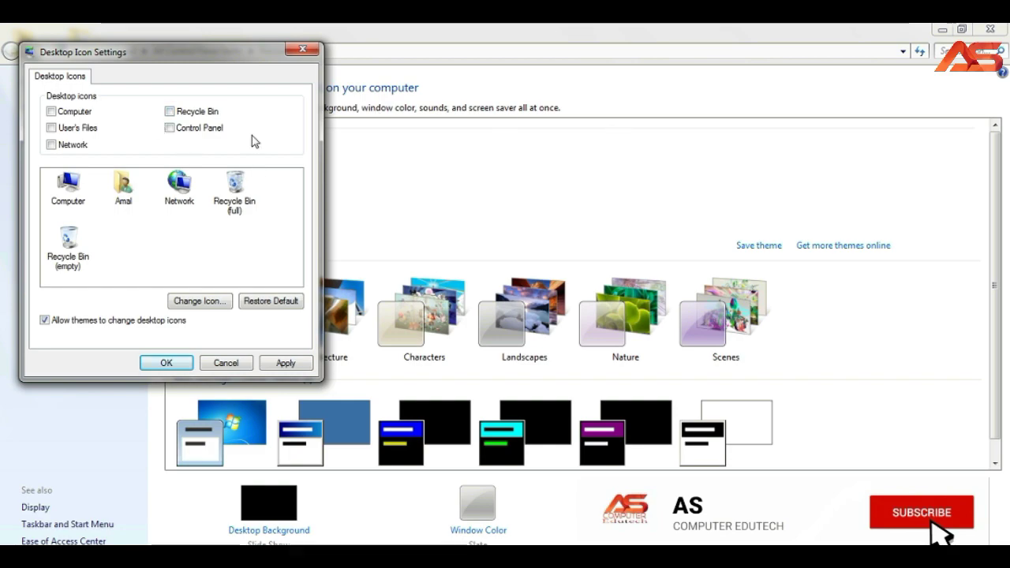
{"action": "left_click", "coordinate": [167, 364]}
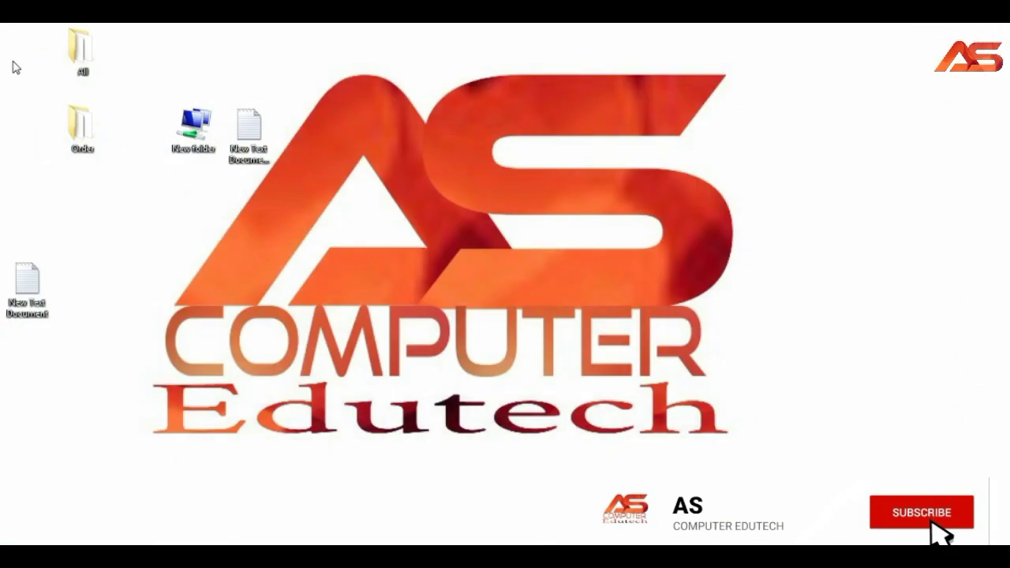
Show the Computer, User's Files and Recycle Bin icons on the desktop through the desktop icon settings
{"action": "right_click", "coordinate": [115, 203]}
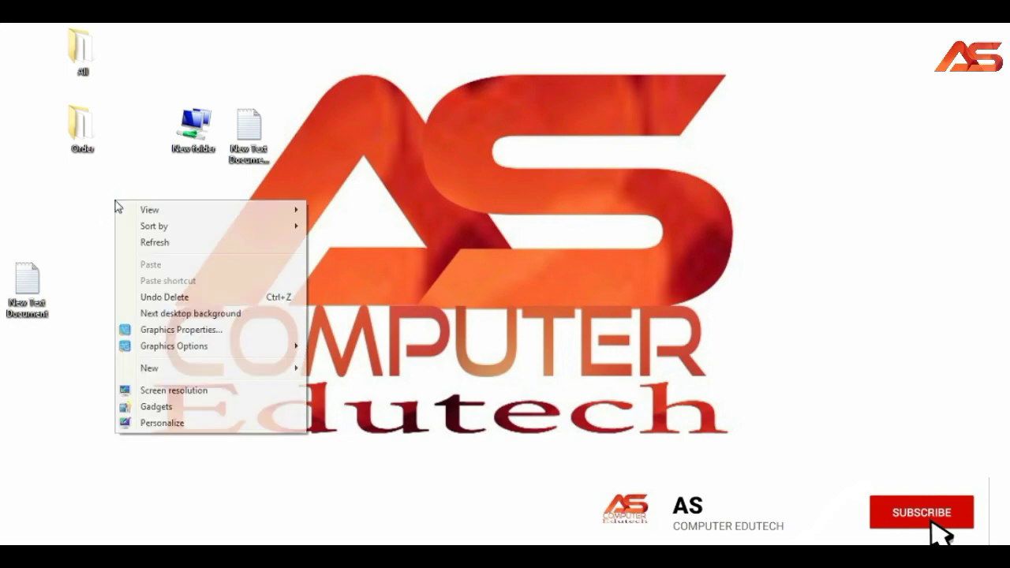
{"action": "left_click", "coordinate": [162, 423]}
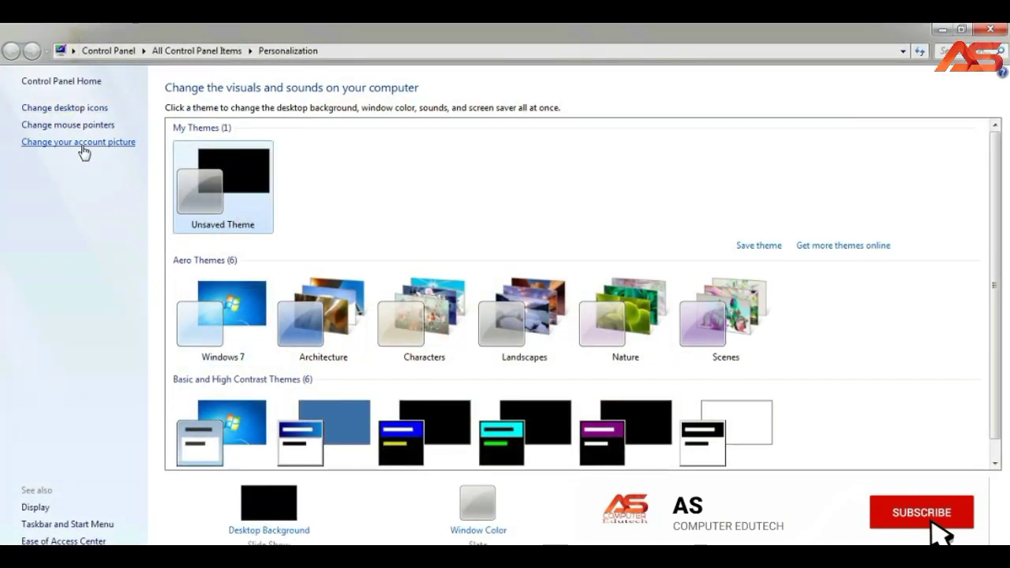
{"action": "left_click", "coordinate": [80, 108]}
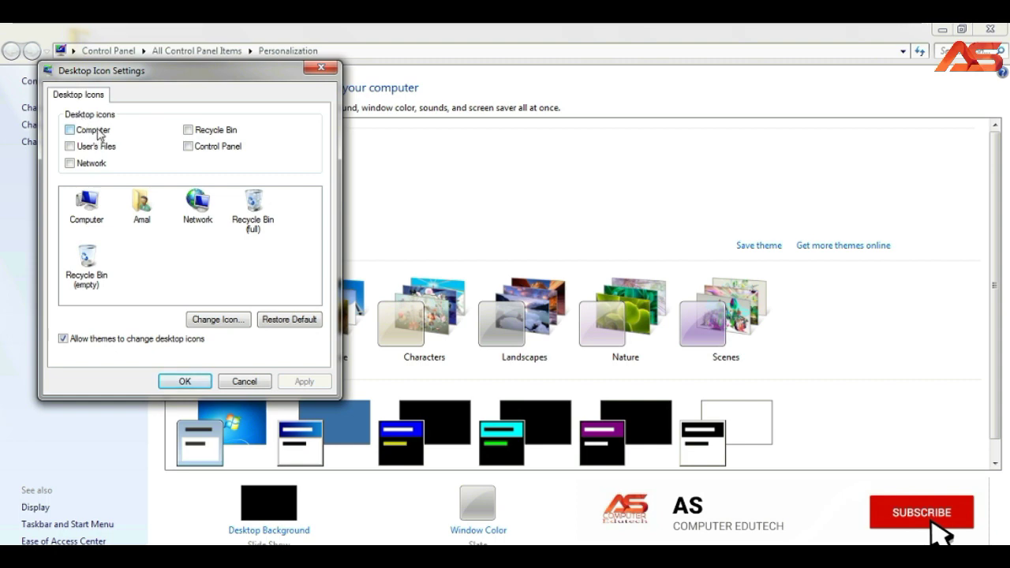
{"action": "left_click", "coordinate": [93, 131]}
{"action": "left_click", "coordinate": [107, 149]}
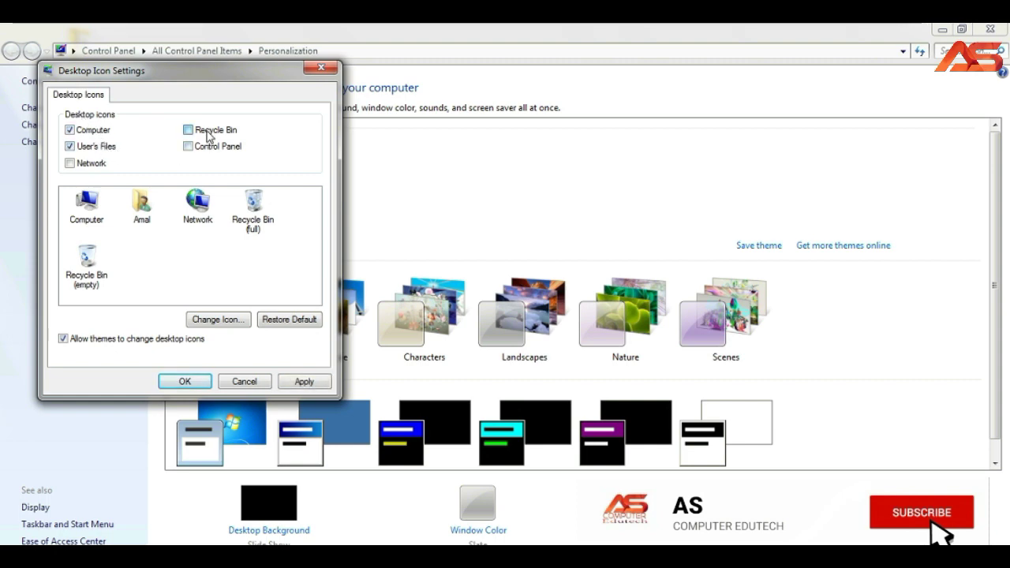
{"action": "left_click", "coordinate": [209, 134]}
{"action": "left_click", "coordinate": [188, 382]}
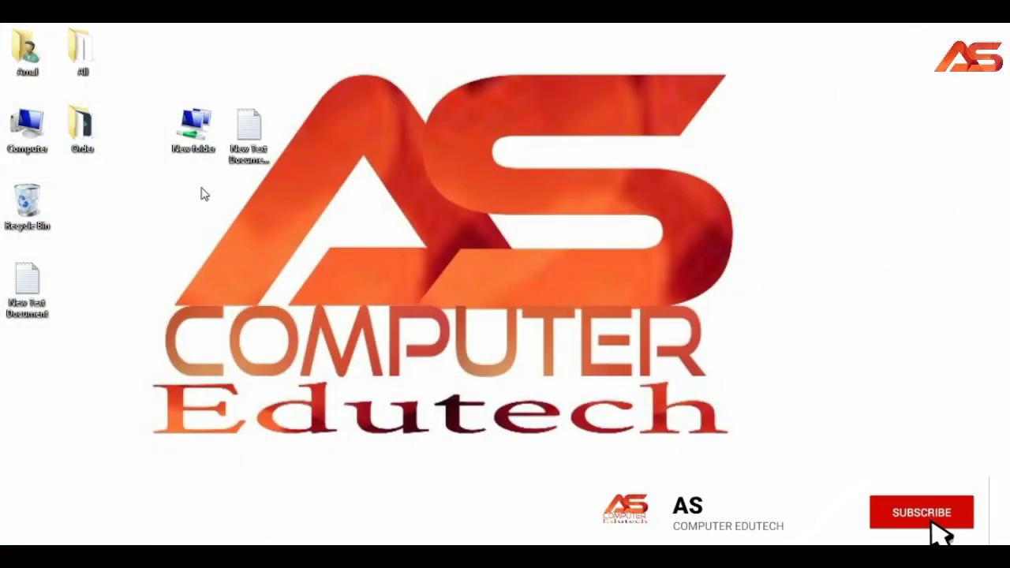
Open the topic list, highlight topic 5 about changing the desktop theme or wallpaper, and close the document
{"action": "double_click", "coordinate": [27, 286]}
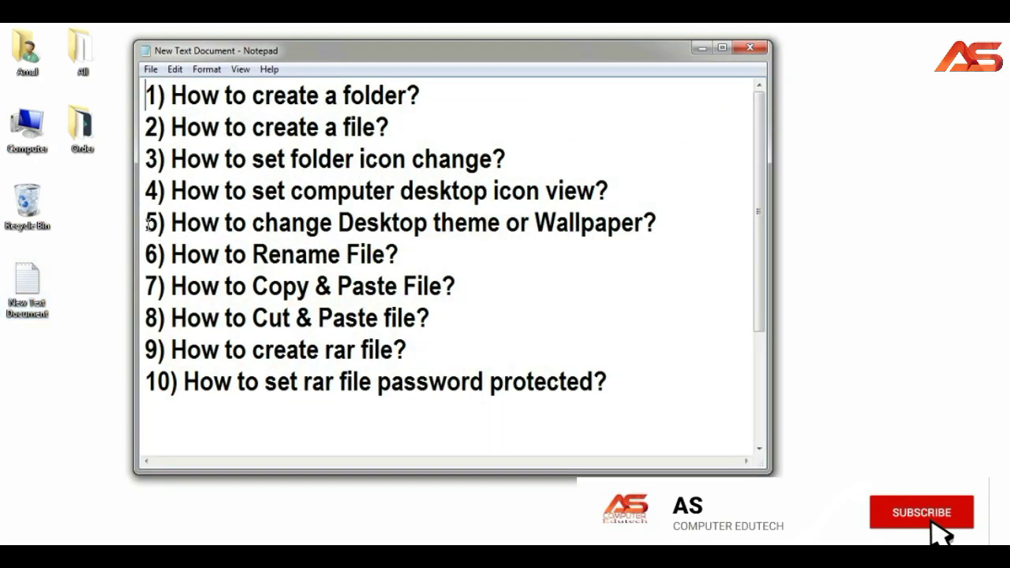
{"action": "left_click_drag", "start_coordinate": [147, 223], "coordinate": [653, 223]}
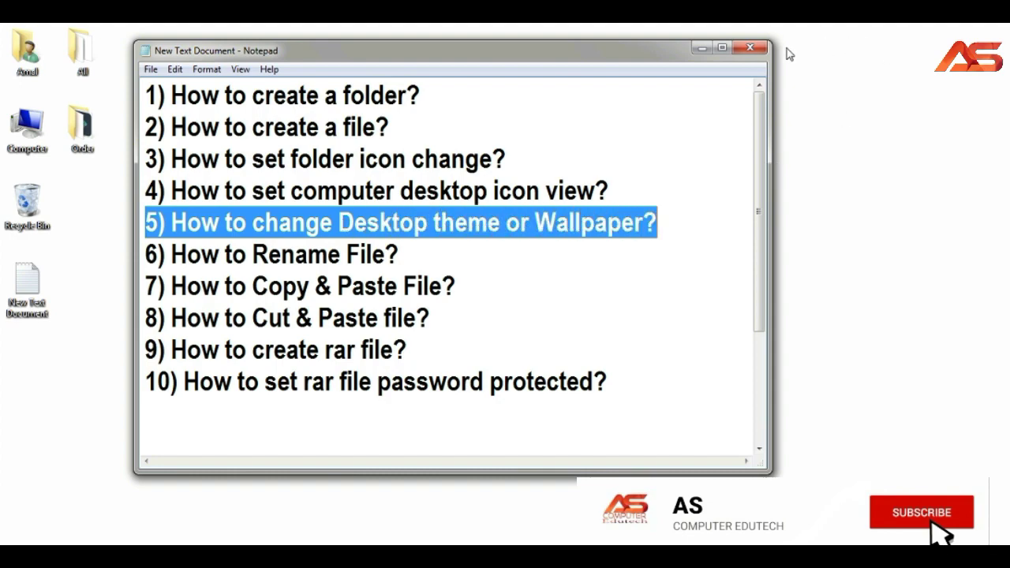
{"action": "left_click", "coordinate": [749, 48]}
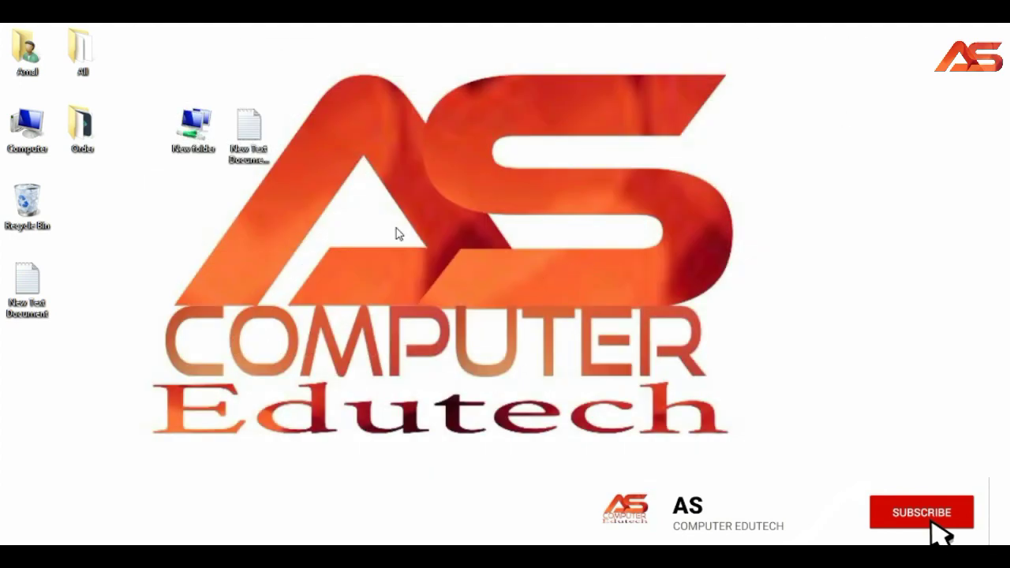
Open the desktop background settings from personalization, and look at the folder browser without choosing a folder
{"action": "right_click", "coordinate": [112, 213]}
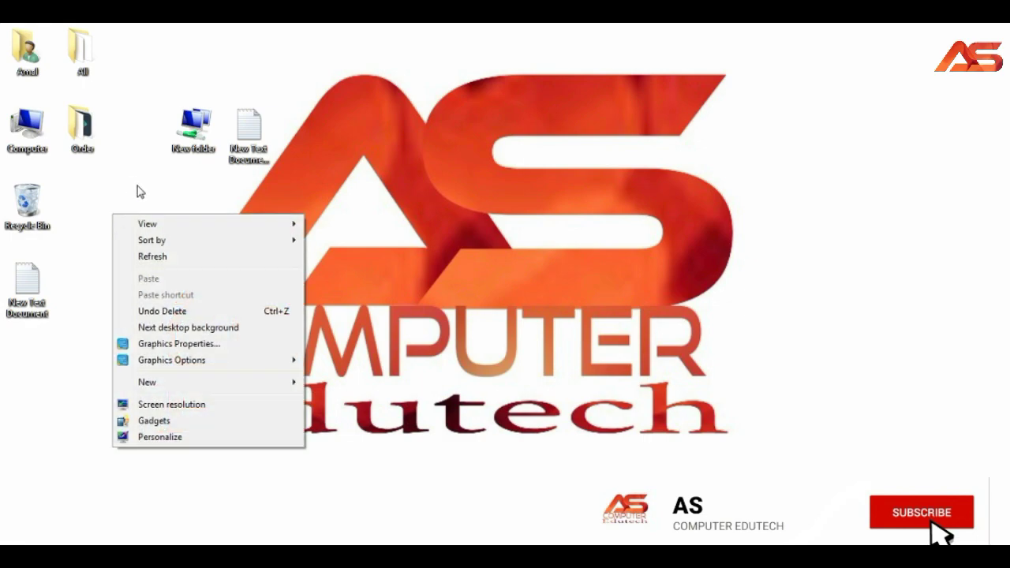
{"action": "left_click", "coordinate": [140, 191]}
{"action": "right_click", "coordinate": [136, 184]}
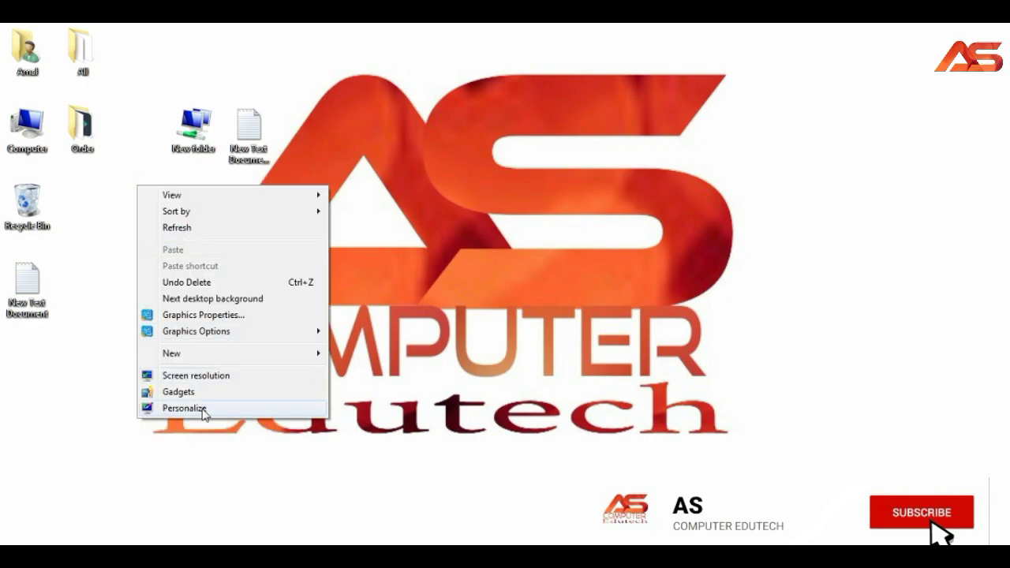
{"action": "left_click", "coordinate": [184, 408]}
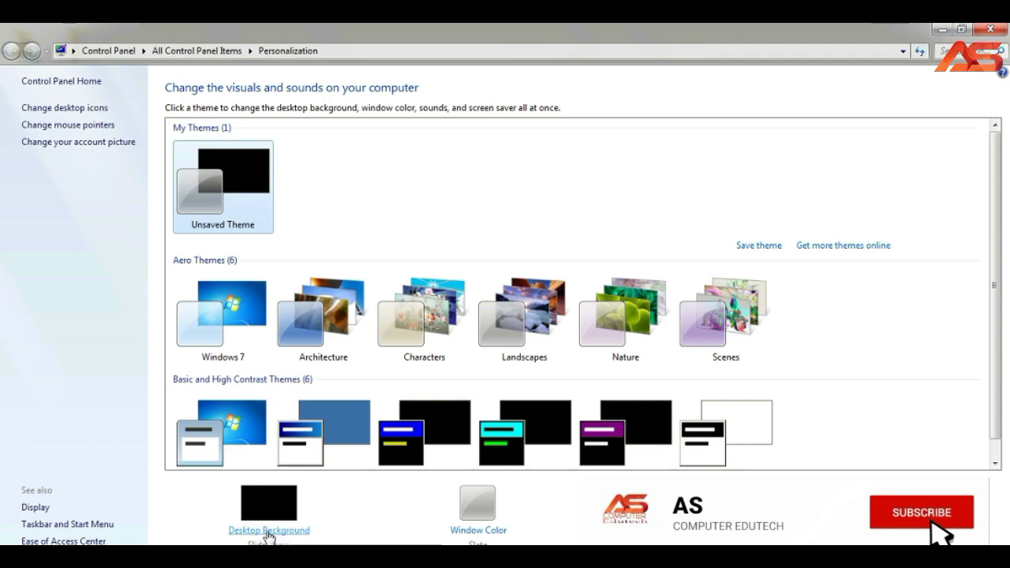
{"action": "left_click", "coordinate": [269, 530]}
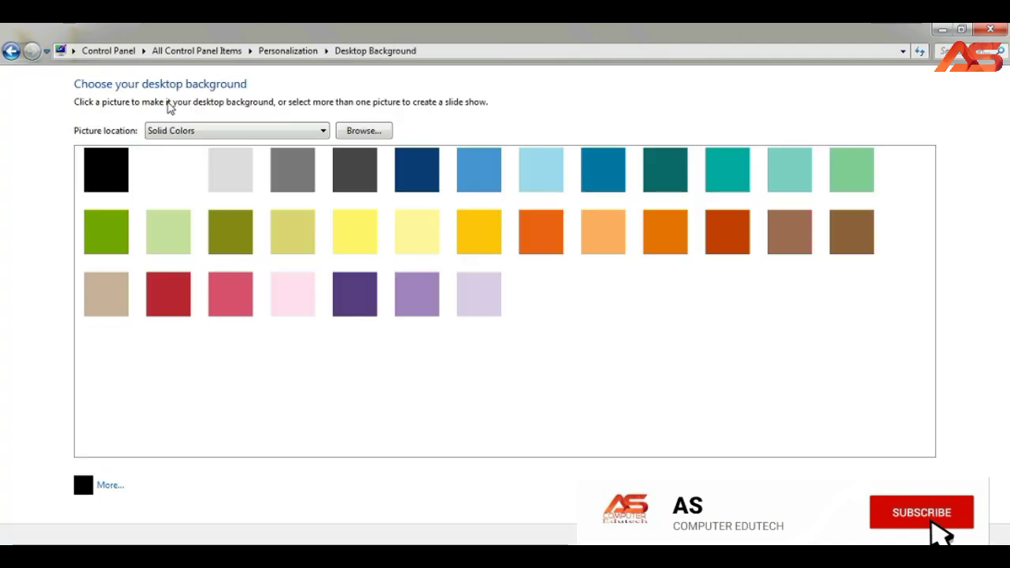
{"action": "left_click", "coordinate": [377, 133]}
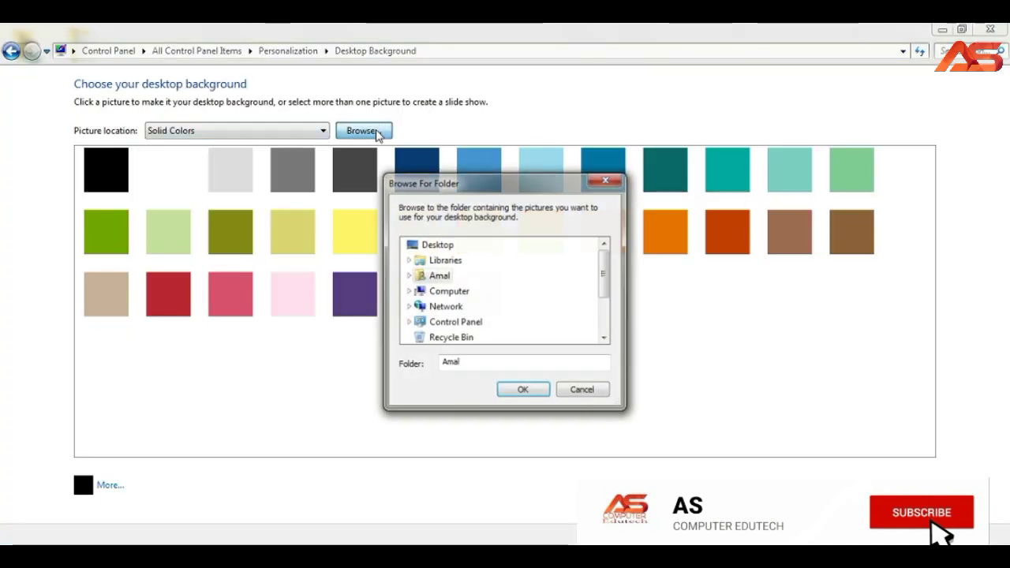
{"action": "left_click", "coordinate": [608, 179]}
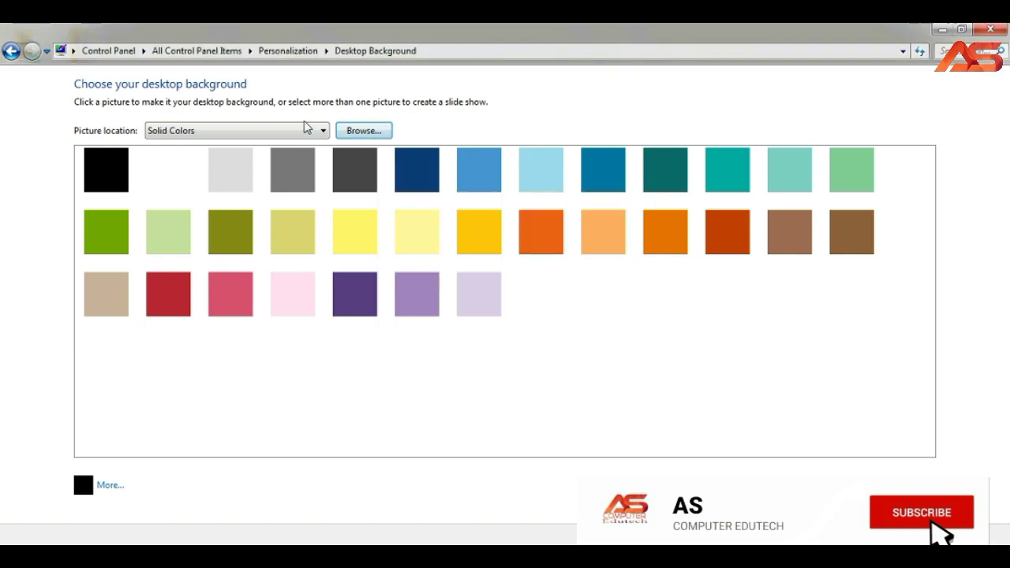
Set the desktop background's picture location to Windows Desktop Backgrounds
{"action": "left_click", "coordinate": [307, 129]}
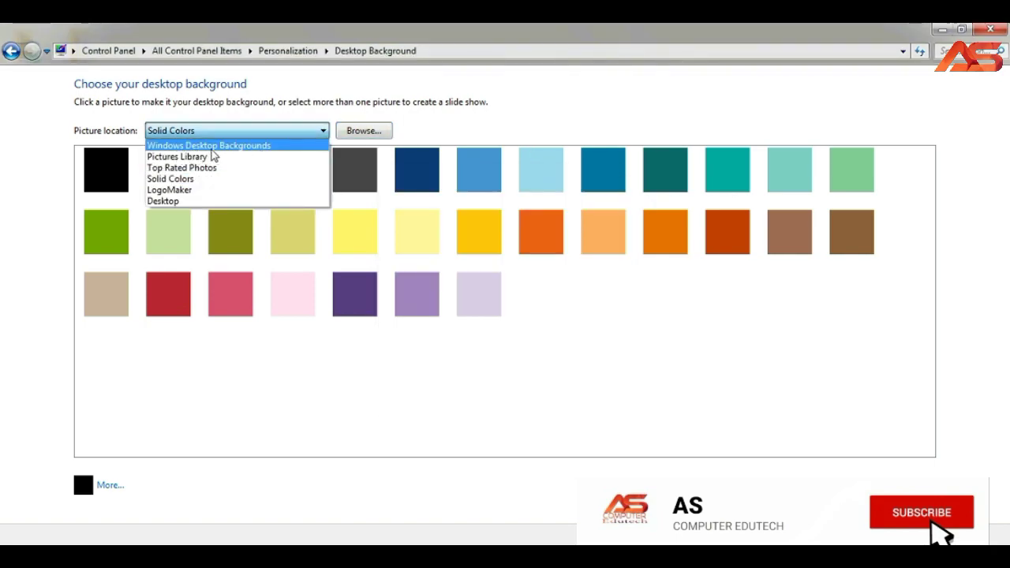
{"action": "left_click", "coordinate": [221, 148]}
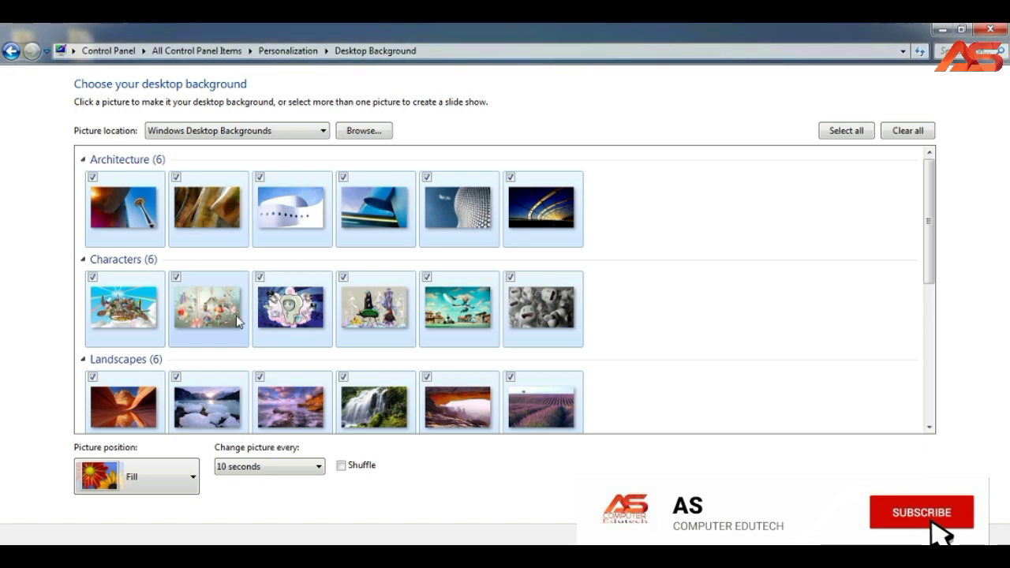
{"action": "scroll", "coordinate": [236, 315], "scroll_direction": "down", "scroll_amount": 2}
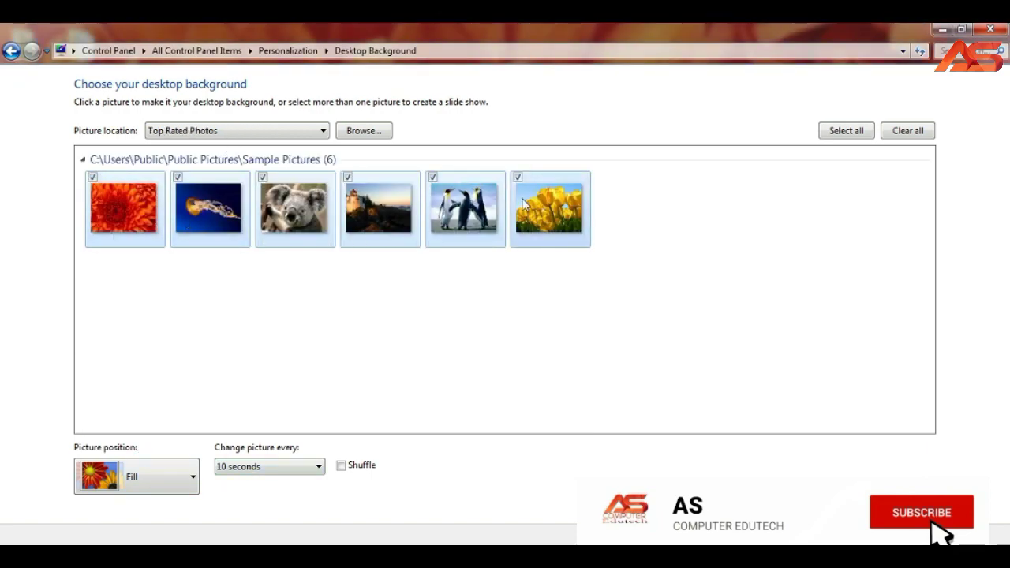
{"action": "left_click", "coordinate": [220, 131]}
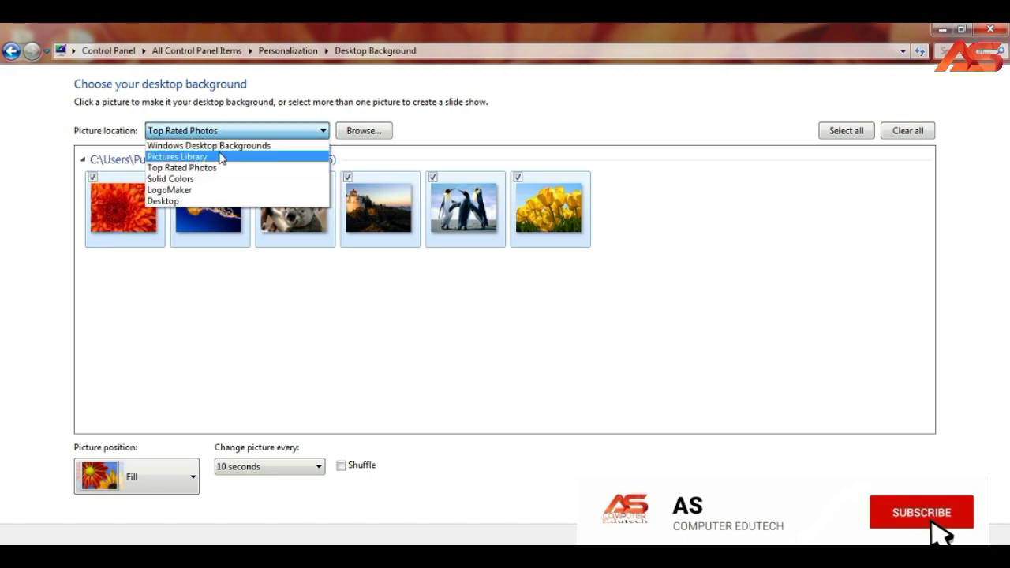
{"action": "left_click", "coordinate": [228, 145]}
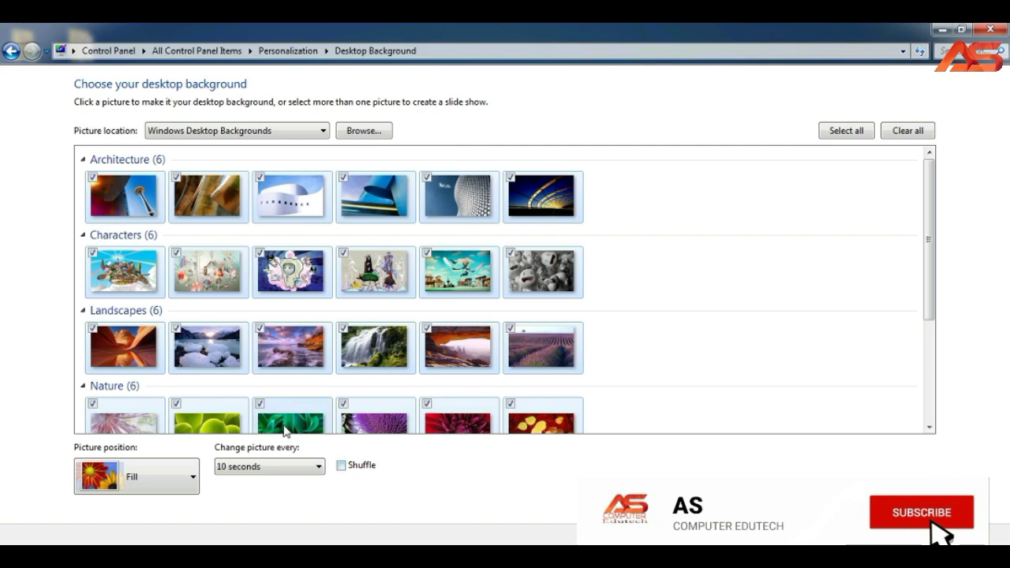
Clear all selected background pictures and select only the six pictures in the Landscapes group
{"action": "left_click", "coordinate": [905, 131]}
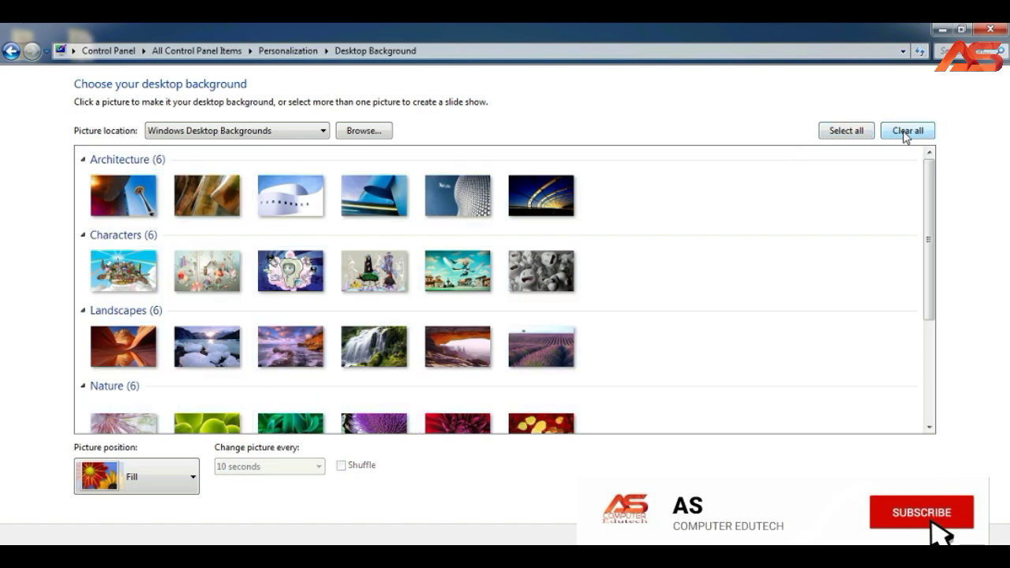
{"action": "left_click", "coordinate": [126, 348]}
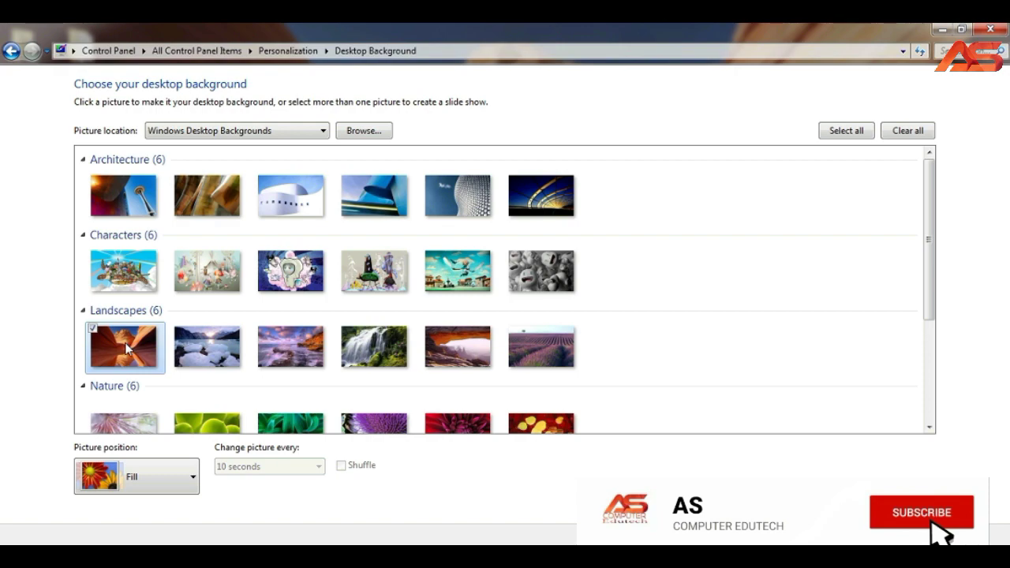
{"action": "left_click", "coordinate": [212, 348], "text": "ctrl"}
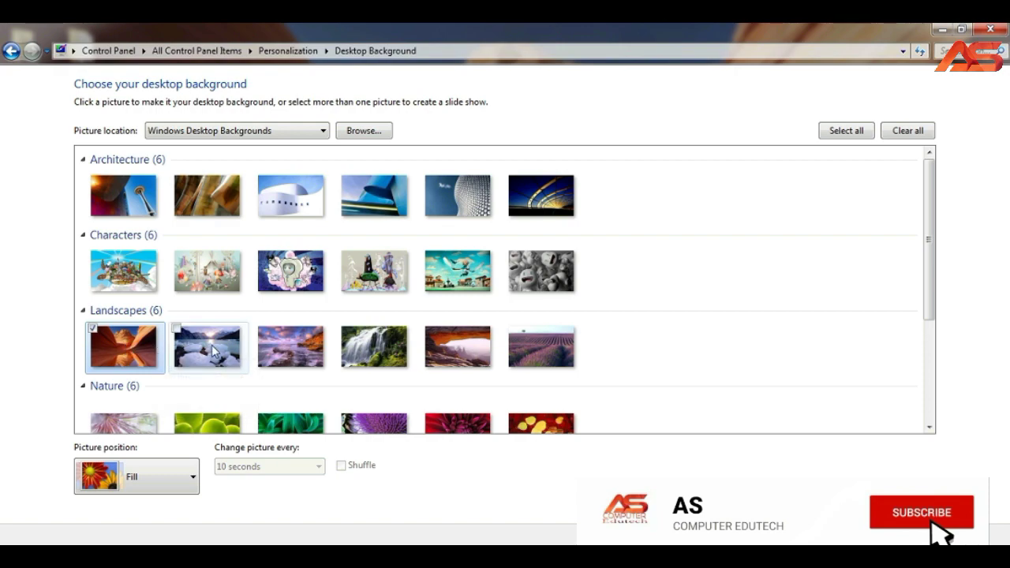
{"action": "left_click", "coordinate": [295, 338], "text": "ctrl"}
{"action": "left_click", "coordinate": [370, 347], "text": "ctrl"}
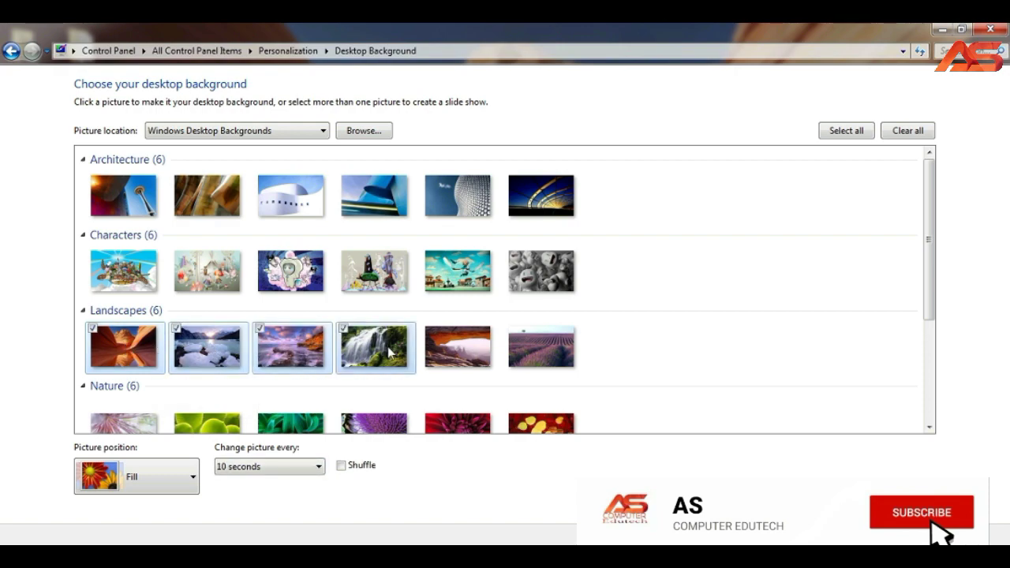
{"action": "left_click", "coordinate": [444, 349], "text": "ctrl"}
{"action": "left_click", "coordinate": [569, 349], "text": "ctrl"}
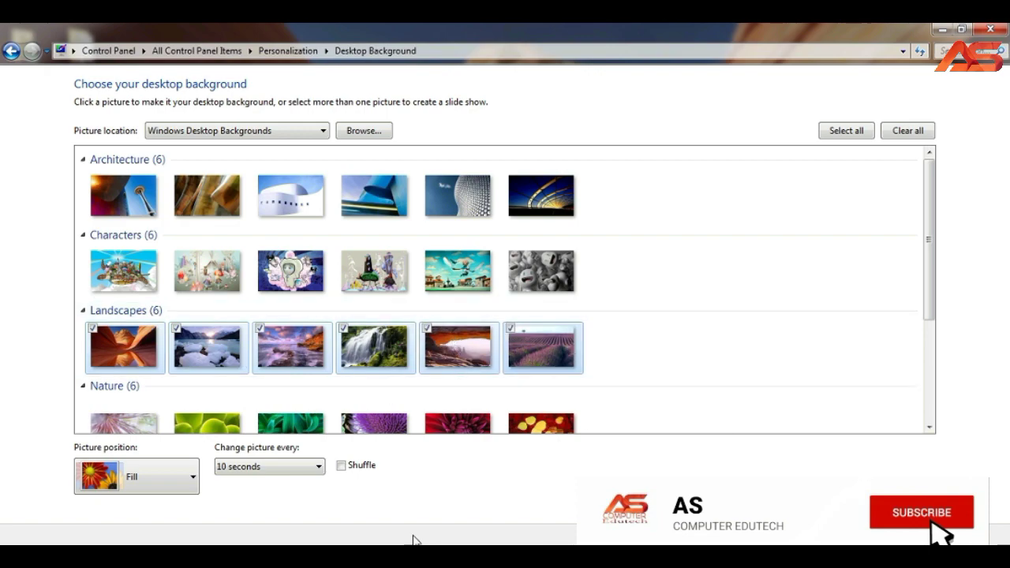
Set the pictures to change every 10 seconds with the Fill position, and save the desktop background changes
{"action": "left_click", "coordinate": [299, 467]}
{"action": "left_click", "coordinate": [268, 287]}
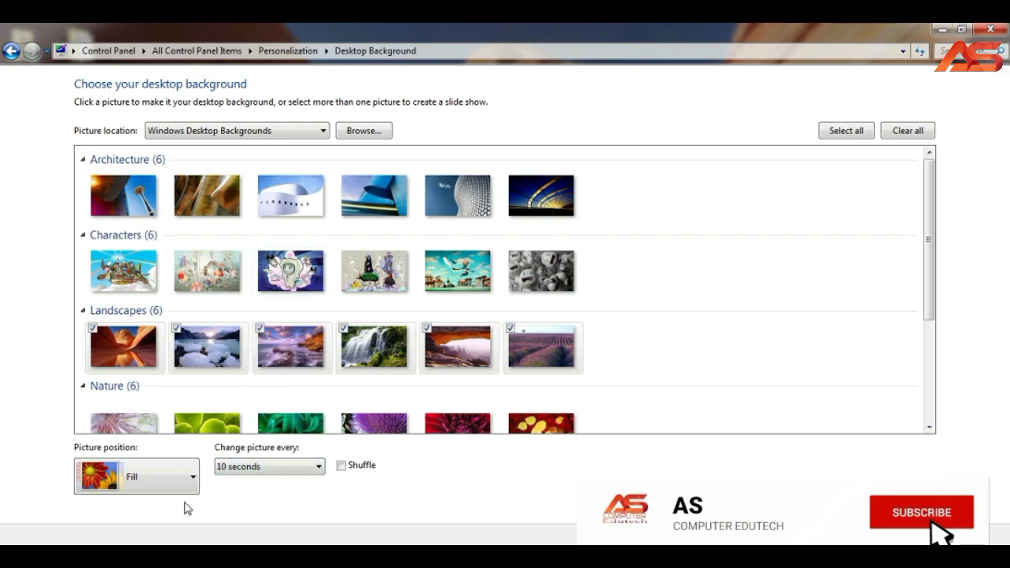
{"action": "left_click", "coordinate": [138, 475]}
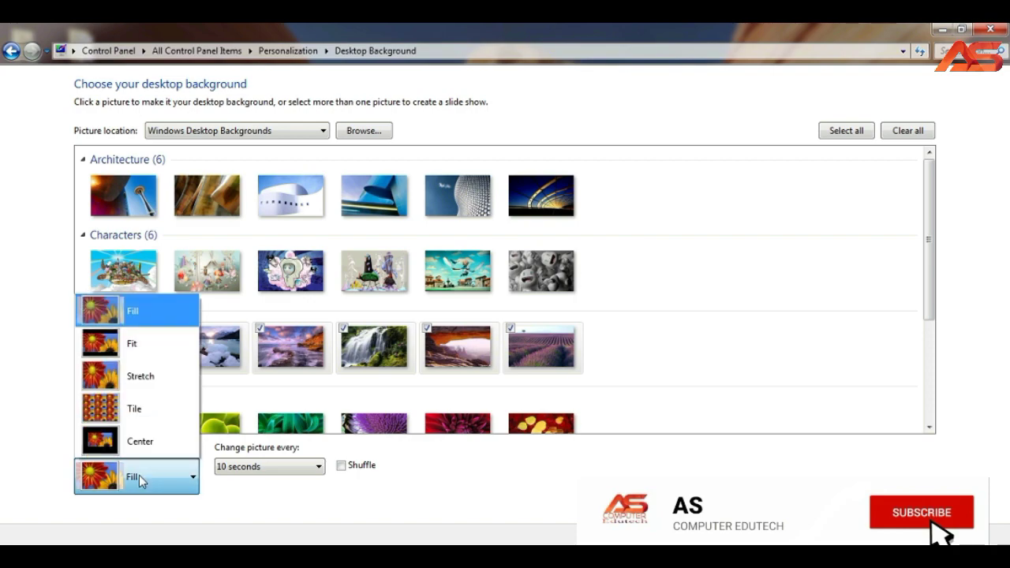
{"action": "left_click", "coordinate": [116, 310]}
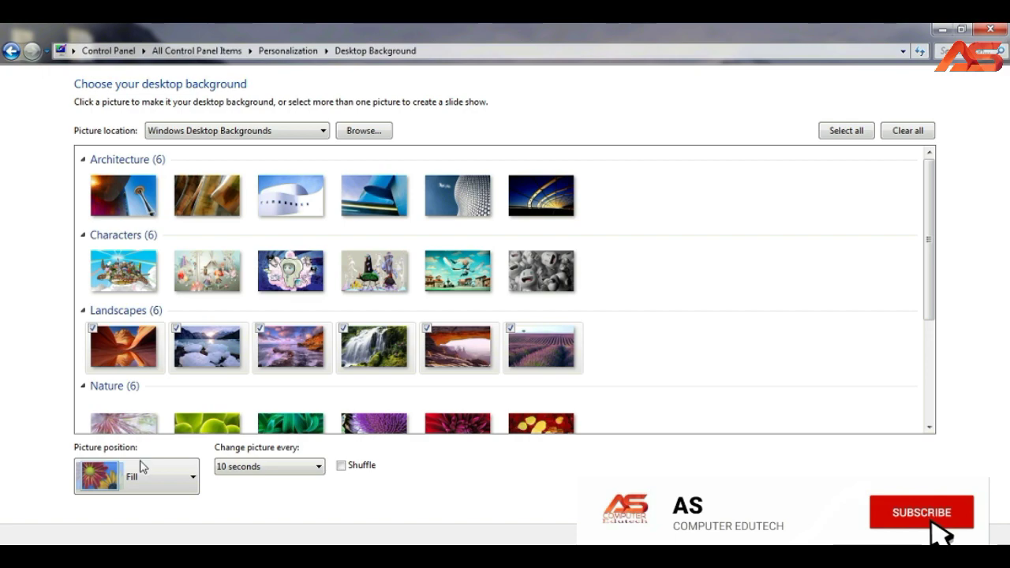
{"action": "left_click", "coordinate": [839, 537]}
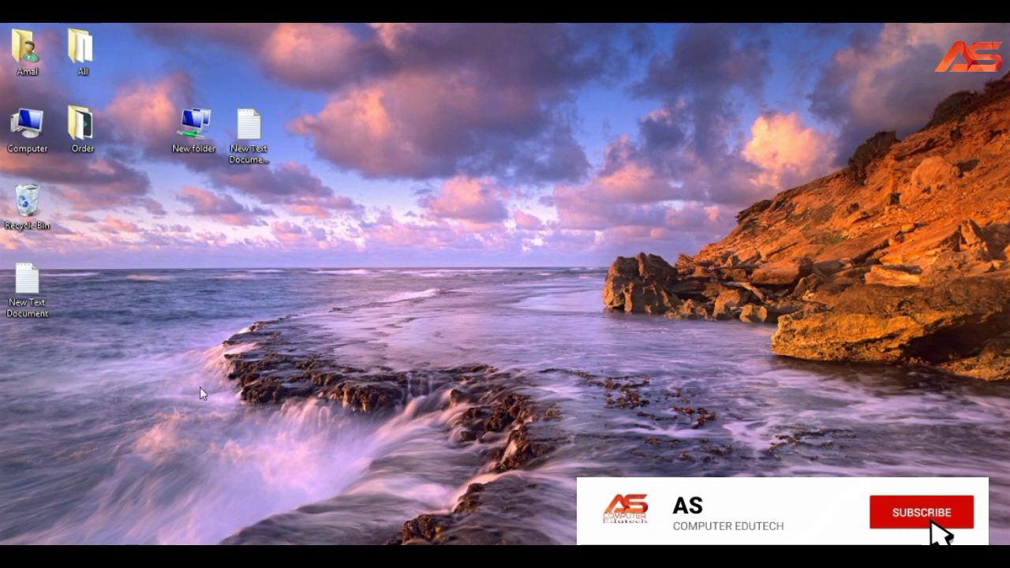
Open the topic list, highlight topic 6 about renaming a file, and close the document
{"action": "double_click", "coordinate": [26, 284]}
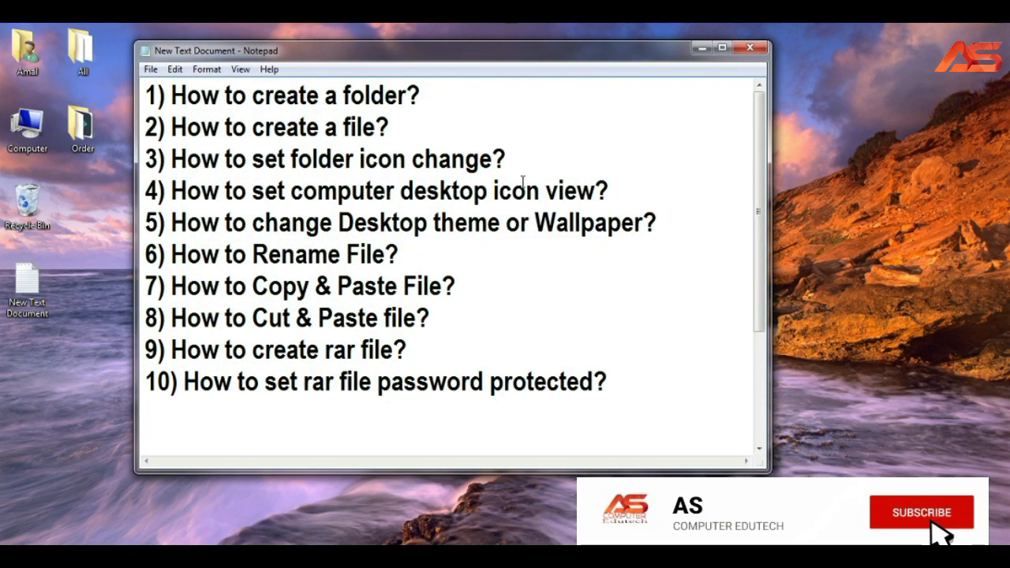
{"action": "left_click_drag", "start_coordinate": [401, 254], "coordinate": [150, 267]}
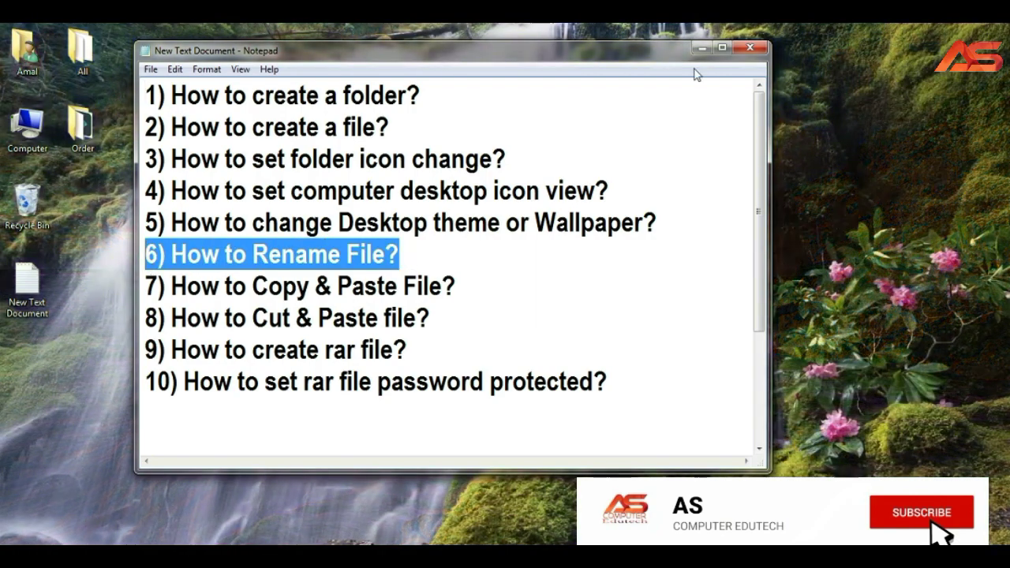
{"action": "left_click", "coordinate": [750, 49]}
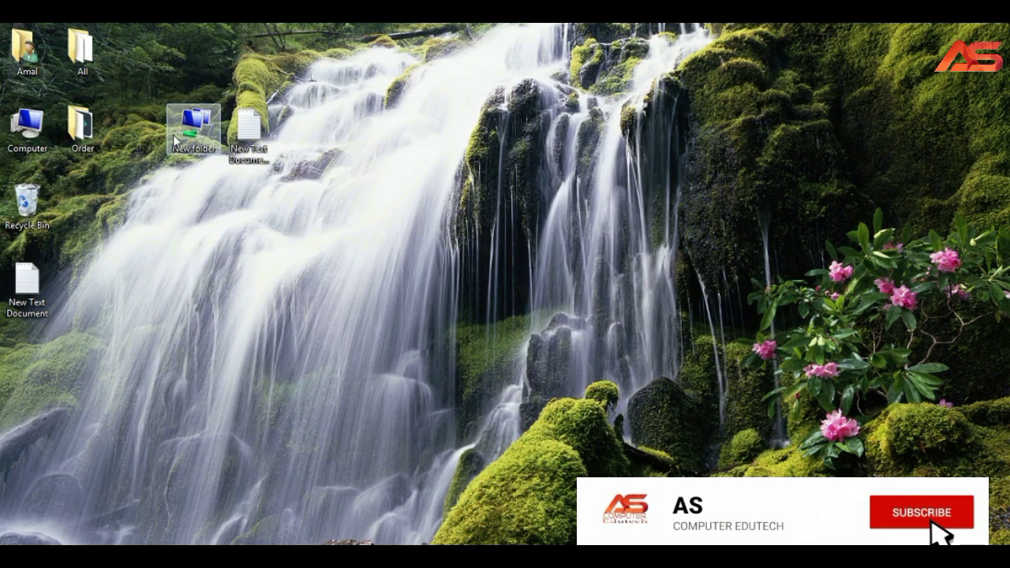
Rename the desktop's New folder as ABCD, and reposition it on the same row as the second text document
{"action": "left_click_drag", "start_coordinate": [183, 134], "coordinate": [380, 172]}
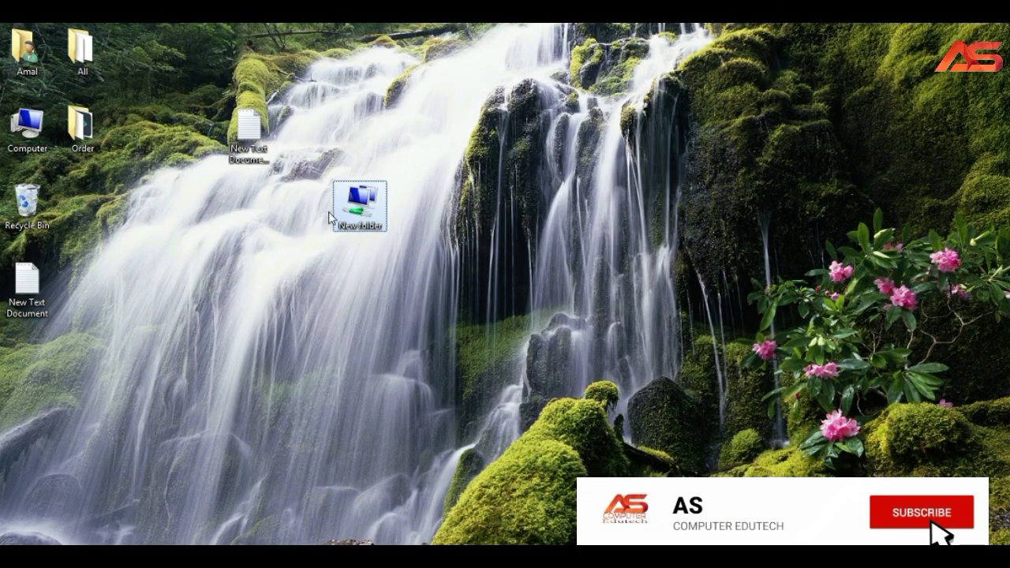
{"action": "right_click", "coordinate": [372, 215]}
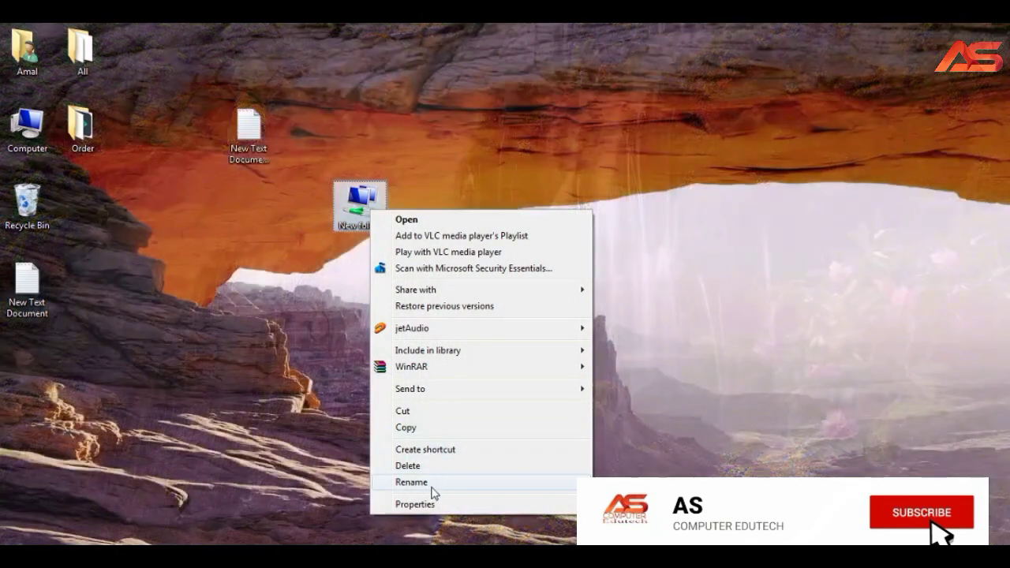
{"action": "left_click", "coordinate": [432, 483]}
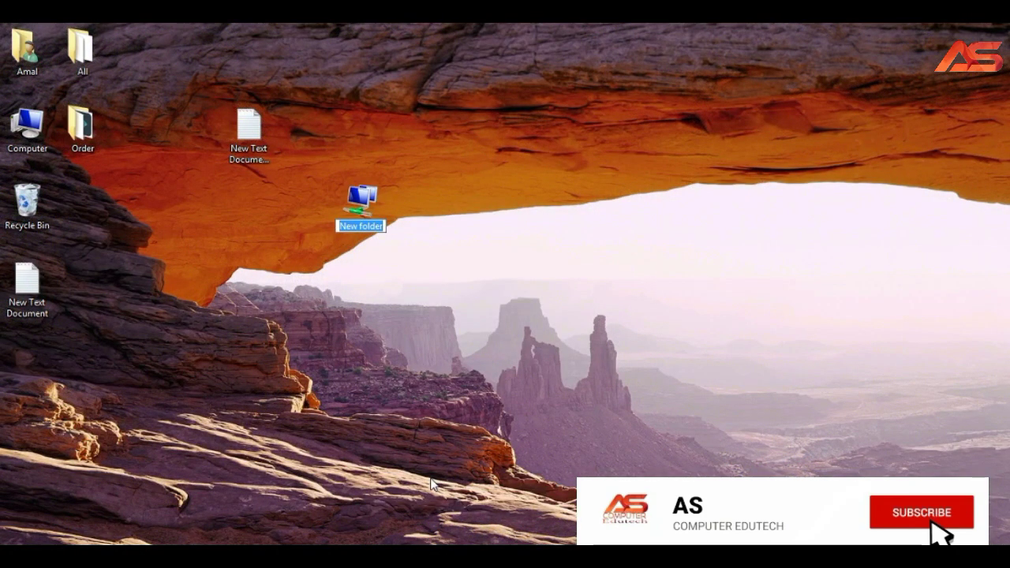
{"action": "type", "text": "AB"}
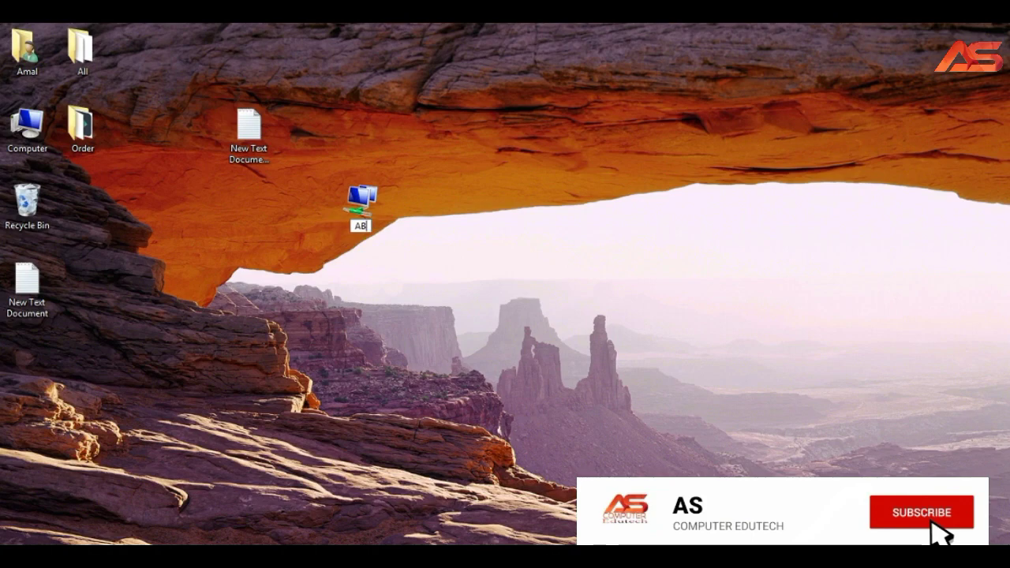
{"action": "type", "text": "CD"}
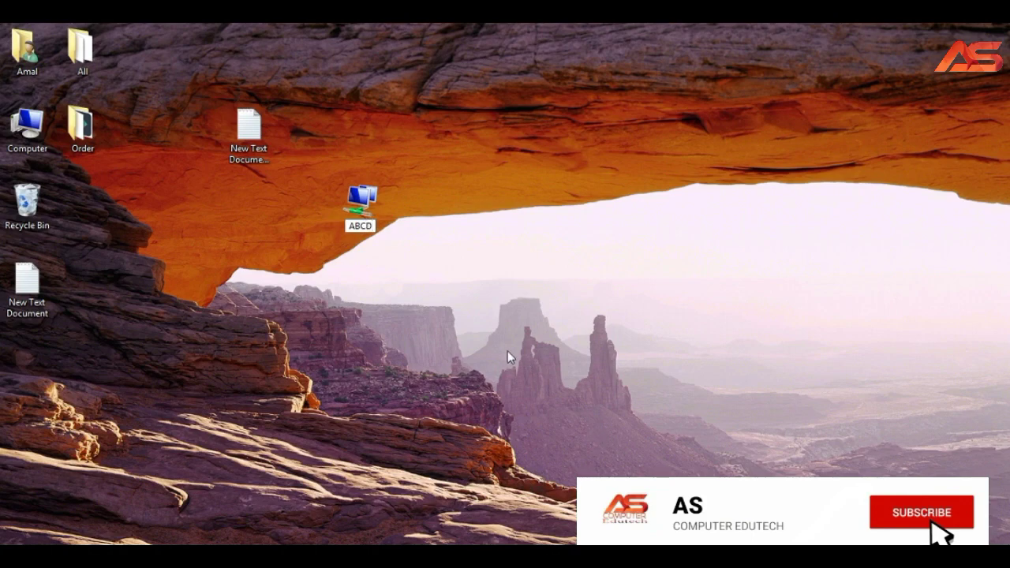
{"action": "key", "text": "Return"}
{"action": "left_click", "coordinate": [605, 213]}
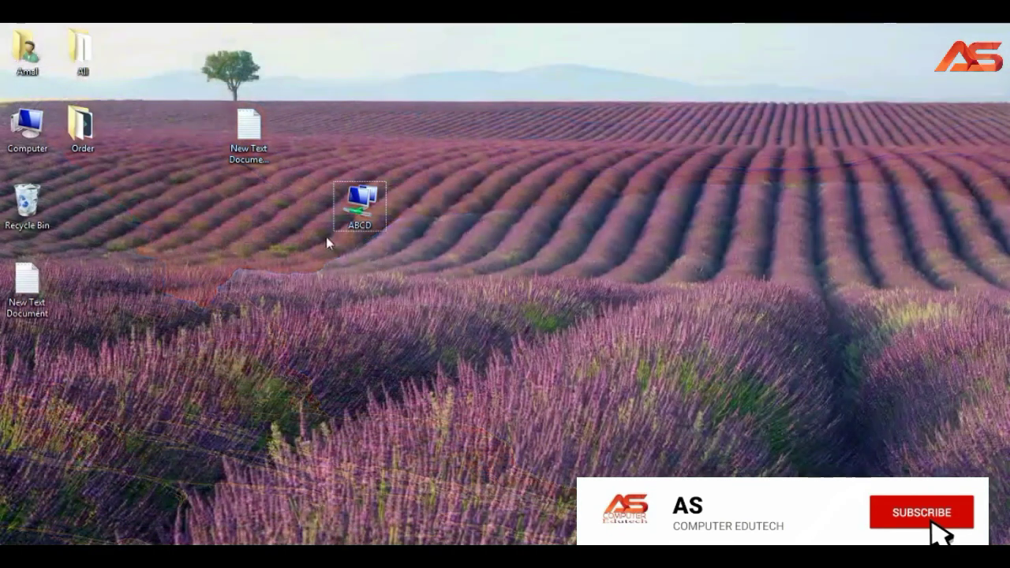
{"action": "left_click_drag", "start_coordinate": [356, 206], "coordinate": [348, 147]}
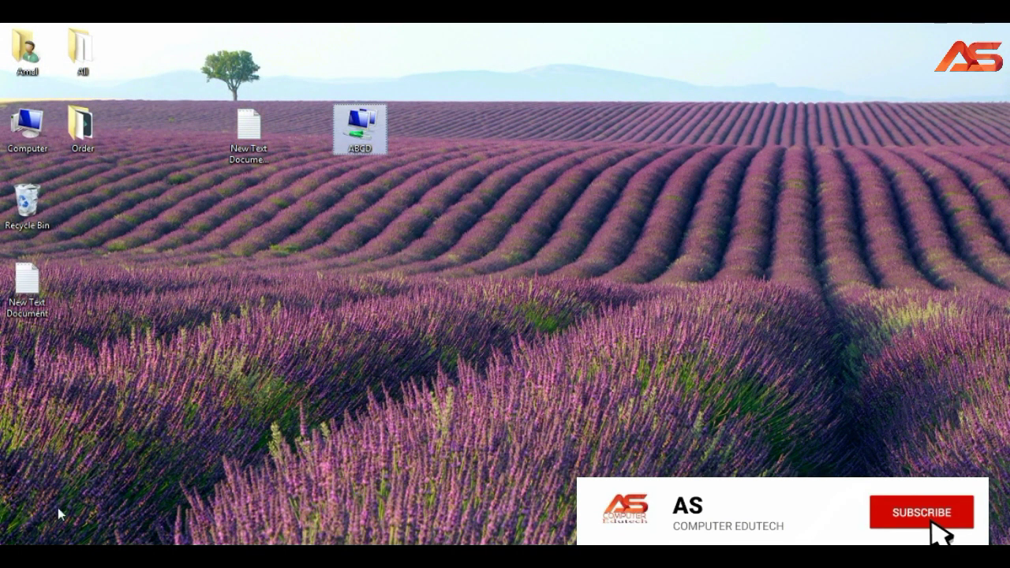
Check the topic list briefly, and rename the desktop file New Text Document (2) as XYZ
{"action": "double_click", "coordinate": [27, 282]}
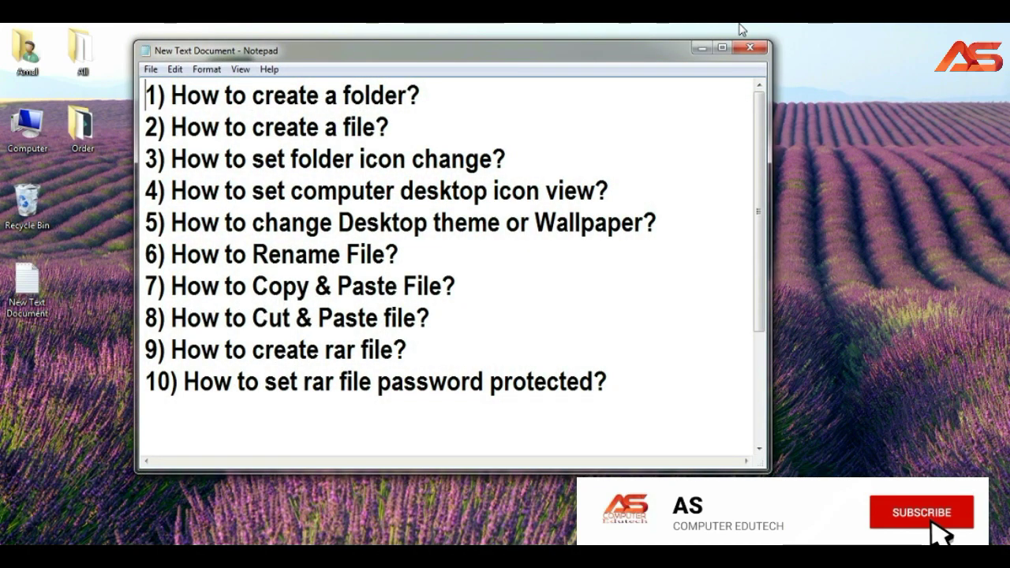
{"action": "left_click", "coordinate": [750, 52]}
{"action": "left_click", "coordinate": [265, 142]}
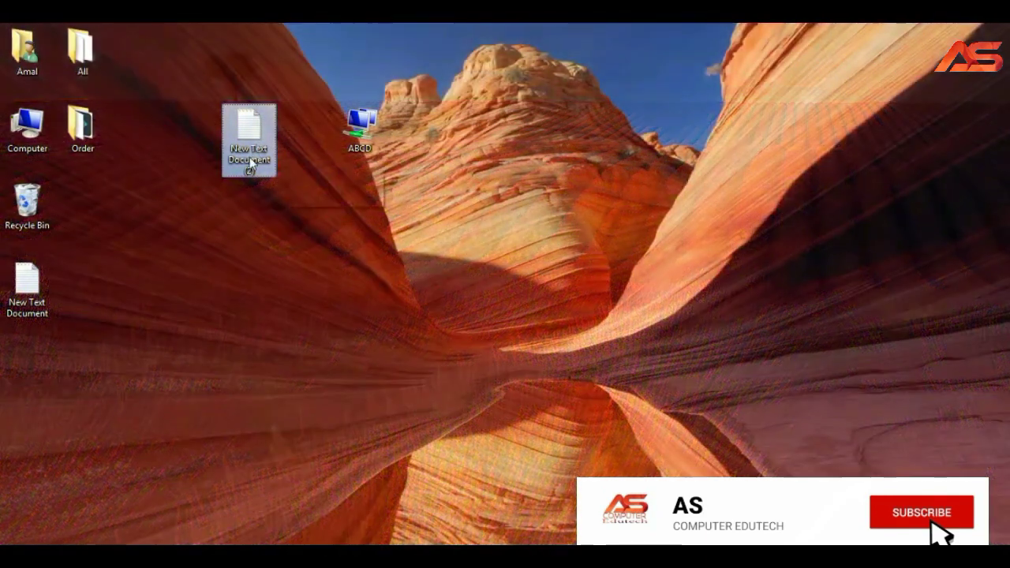
{"action": "right_click", "coordinate": [251, 157]}
{"action": "left_click", "coordinate": [315, 403]}
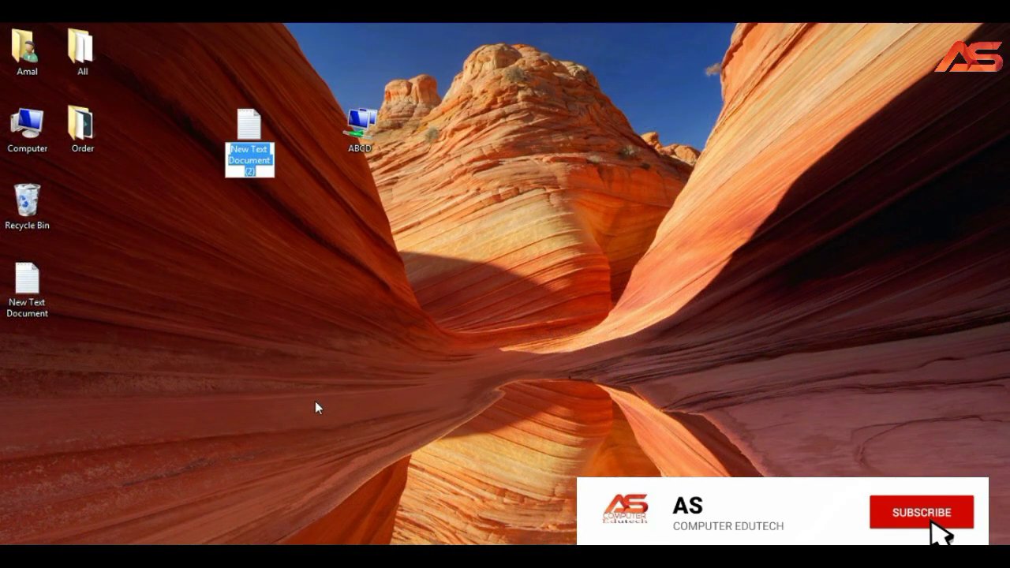
{"action": "type", "text": "xx"}
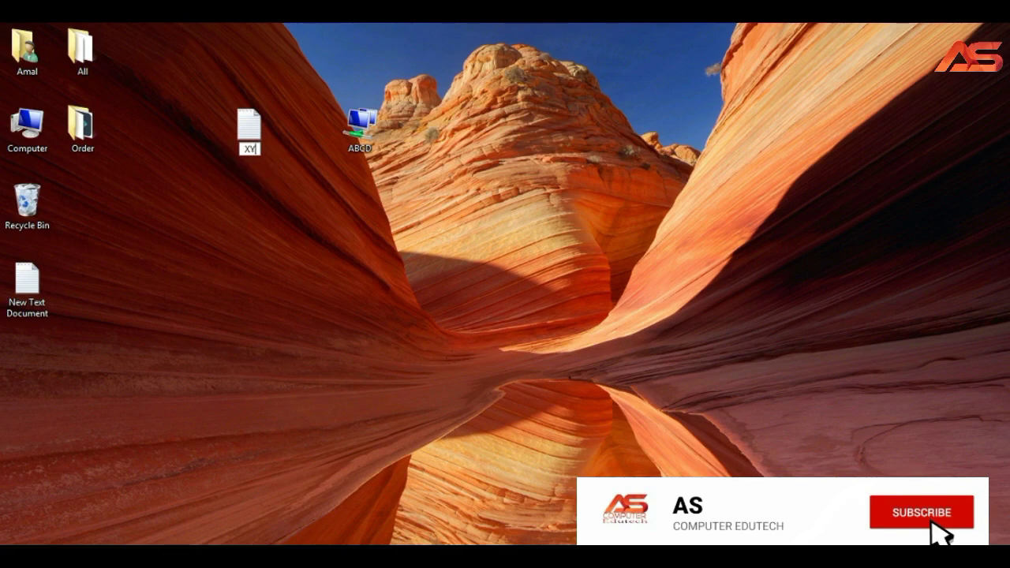
{"action": "key", "text": "Return"}
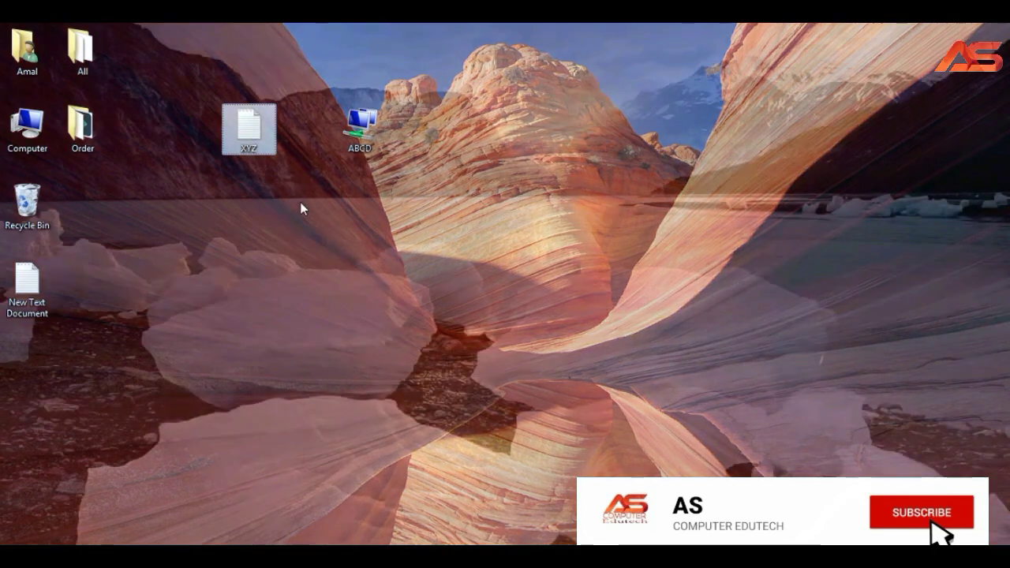
{"action": "left_click", "coordinate": [297, 204]}
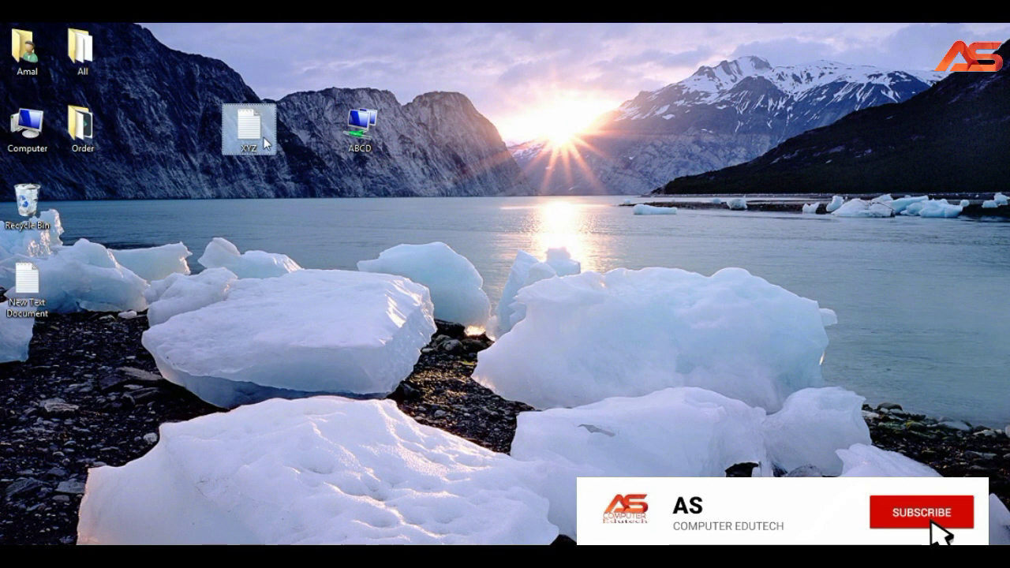
Copy the XYZ text file from the desktop into the ABCD folder, and move the folder window clear of the desktop icons
{"action": "right_click", "coordinate": [264, 142]}
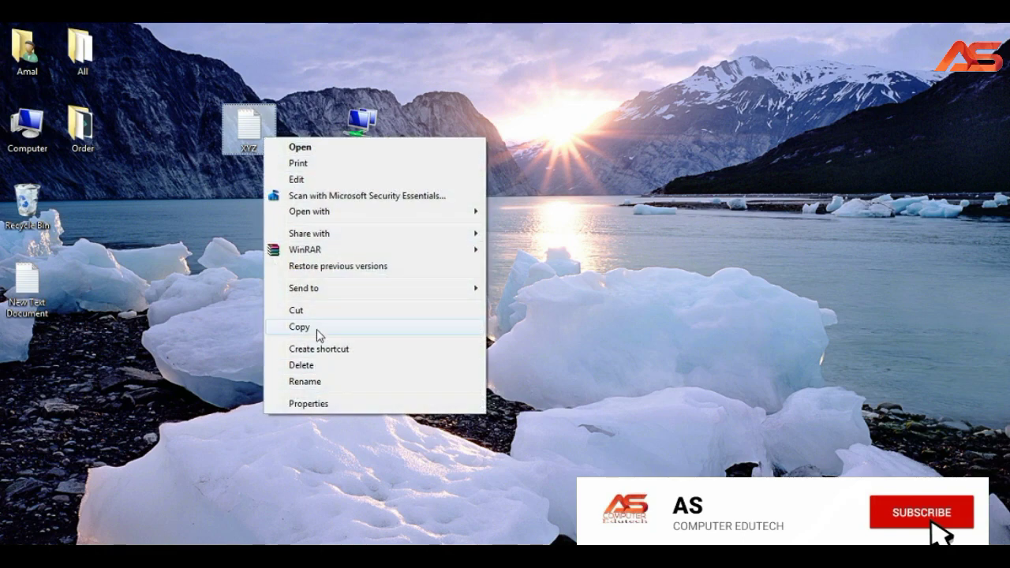
{"action": "left_click", "coordinate": [315, 331]}
{"action": "double_click", "coordinate": [356, 140]}
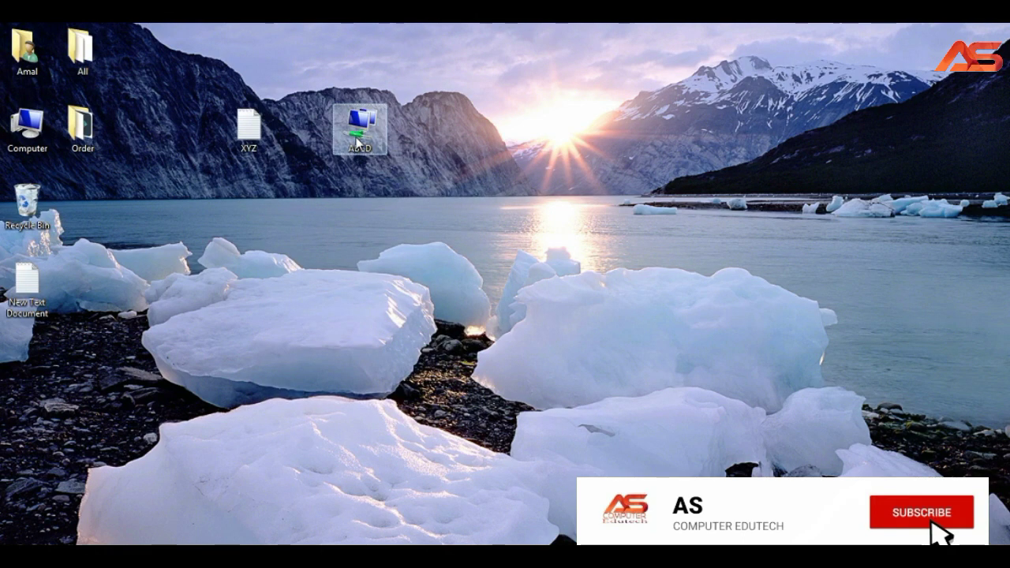
{"action": "left_click_drag", "start_coordinate": [372, 120], "coordinate": [539, 198]}
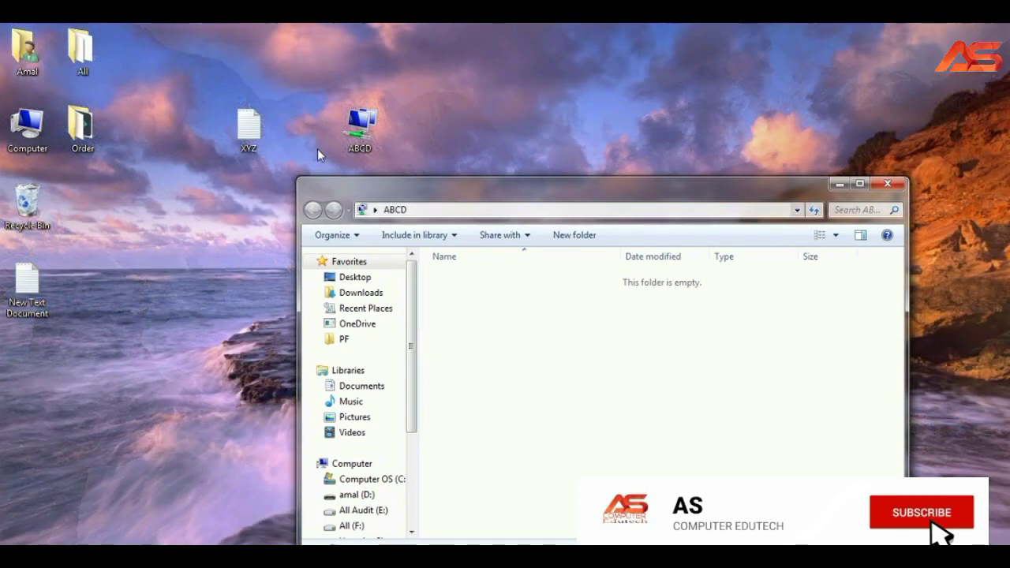
{"action": "right_click", "coordinate": [532, 353]}
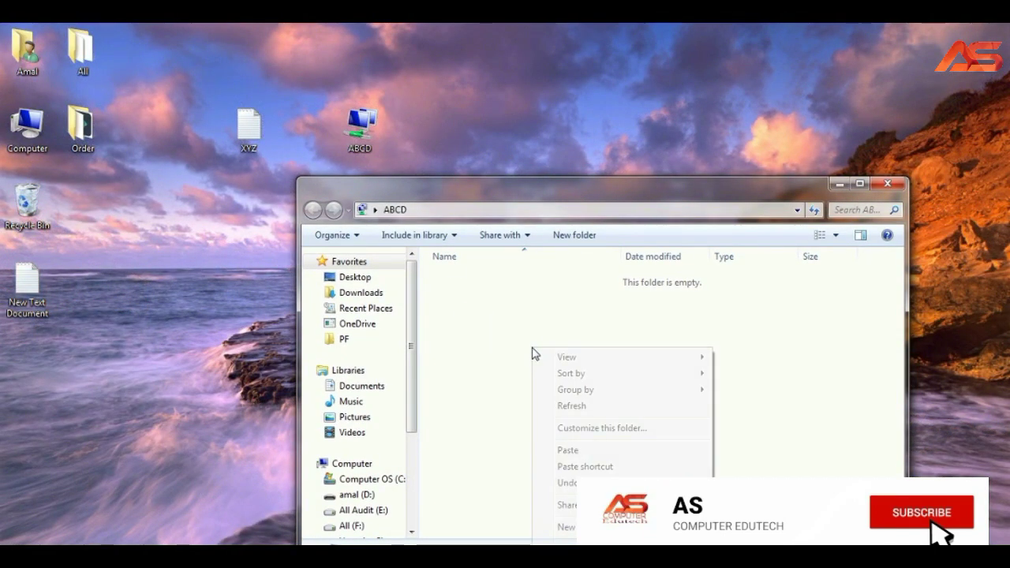
{"action": "left_click", "coordinate": [564, 450]}
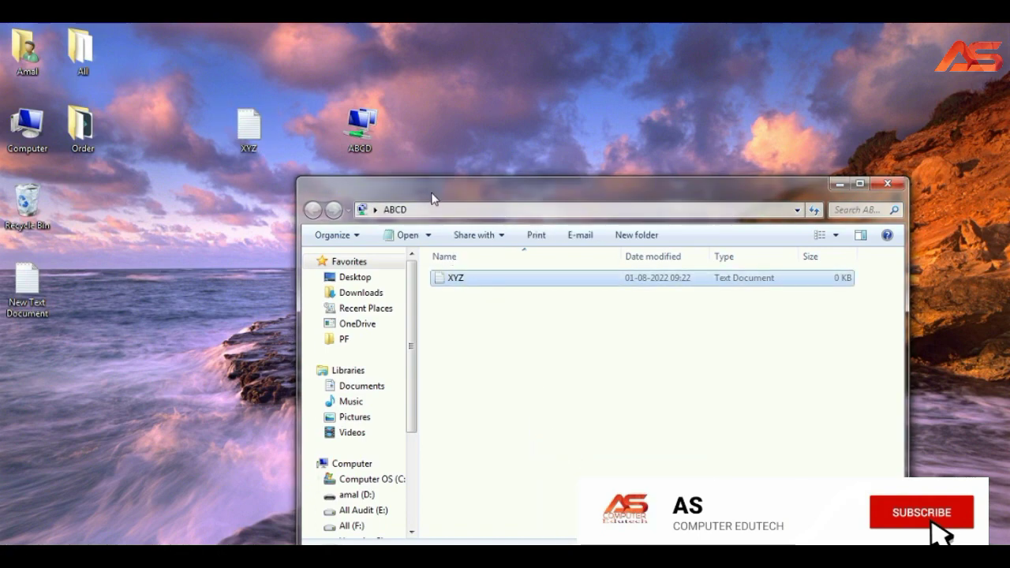
{"action": "left_click_drag", "start_coordinate": [432, 198], "coordinate": [520, 84]}
{"action": "left_click", "coordinate": [617, 275]}
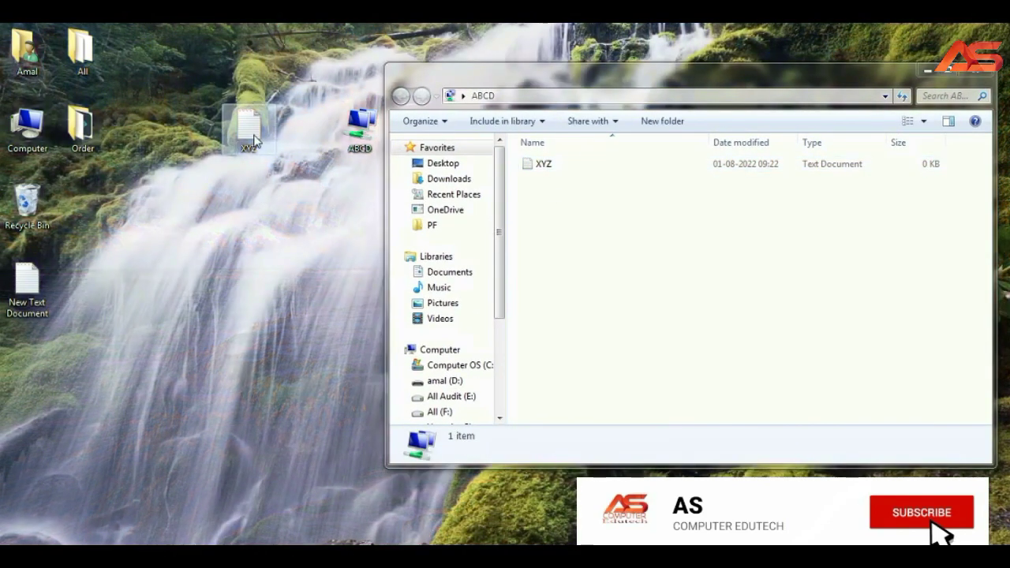
Rename the XYZ text file on the desktop as dddd
{"action": "right_click", "coordinate": [254, 140]}
{"action": "left_click", "coordinate": [319, 379]}
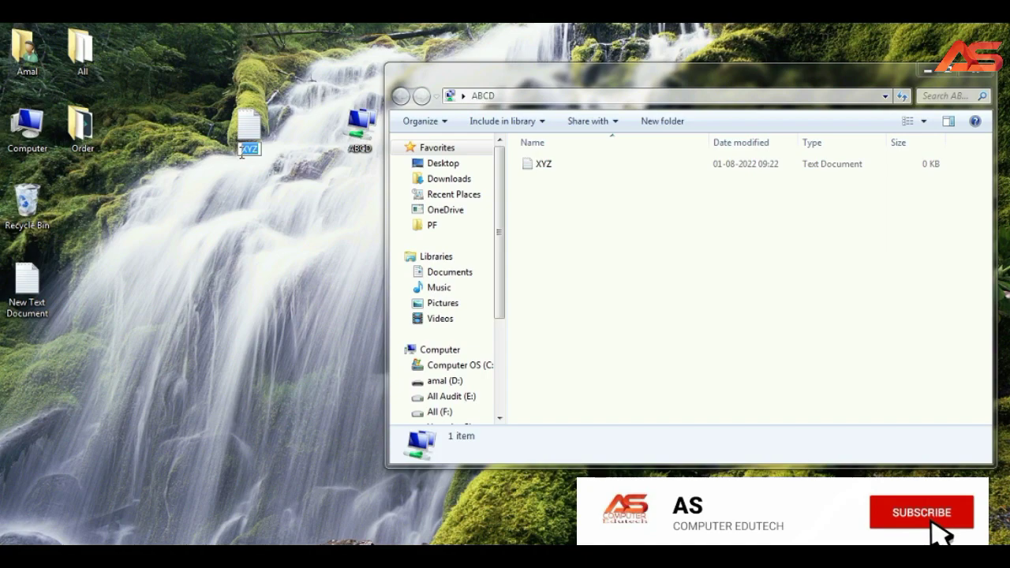
{"action": "key", "text": "Return"}
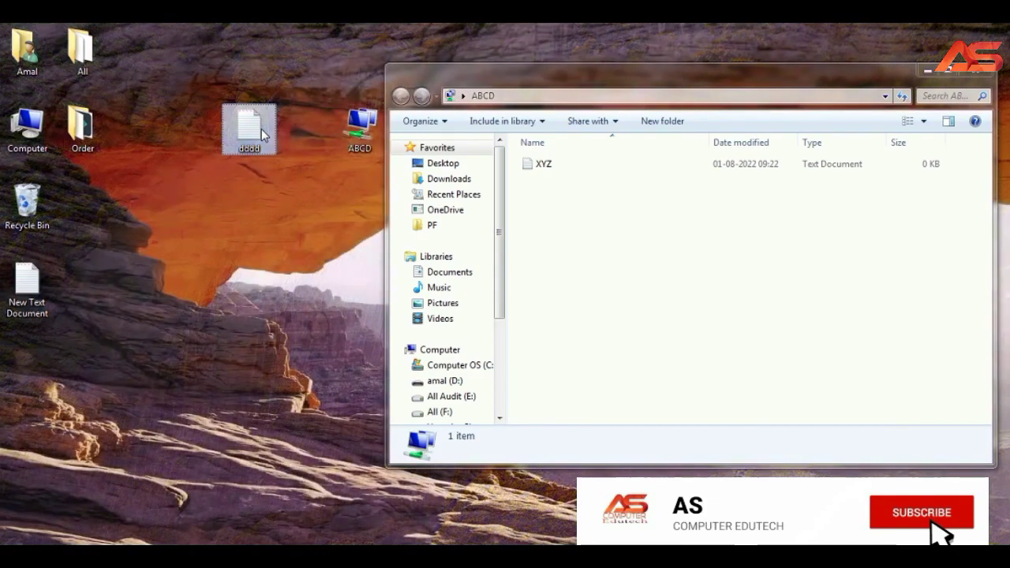
Cut the dddd text file from the desktop and paste it into the ABCD folder, and move the folder window clear of the ABCD icon
{"action": "right_click", "coordinate": [263, 134]}
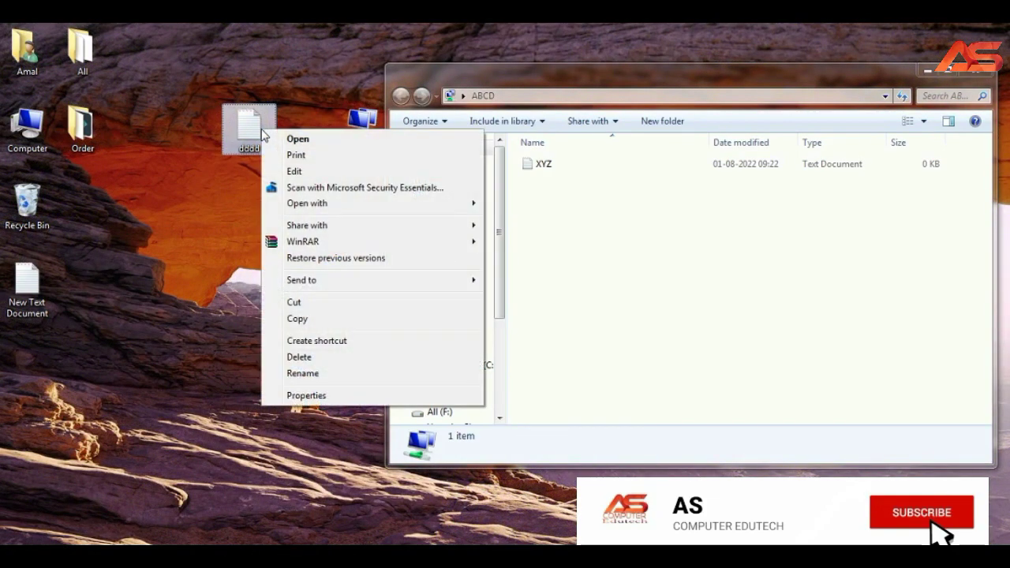
{"action": "left_click", "coordinate": [323, 301]}
{"action": "left_click", "coordinate": [574, 225]}
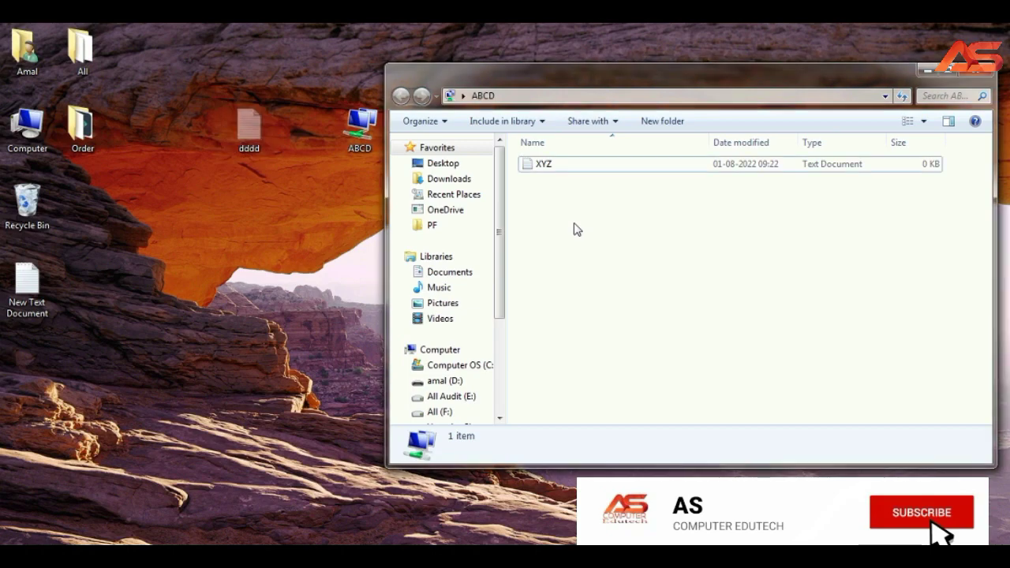
{"action": "right_click", "coordinate": [574, 224]}
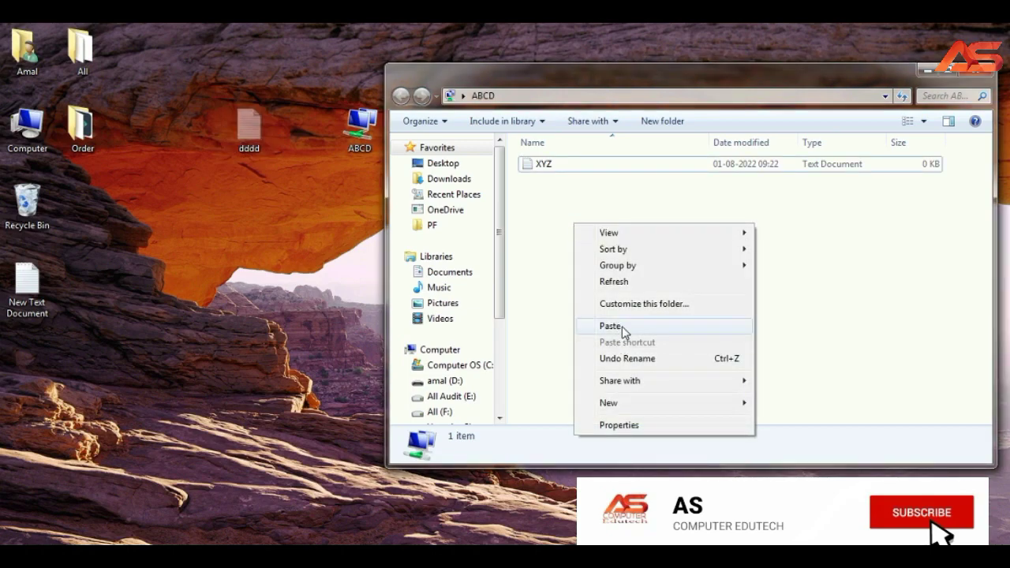
{"action": "left_click", "coordinate": [608, 325]}
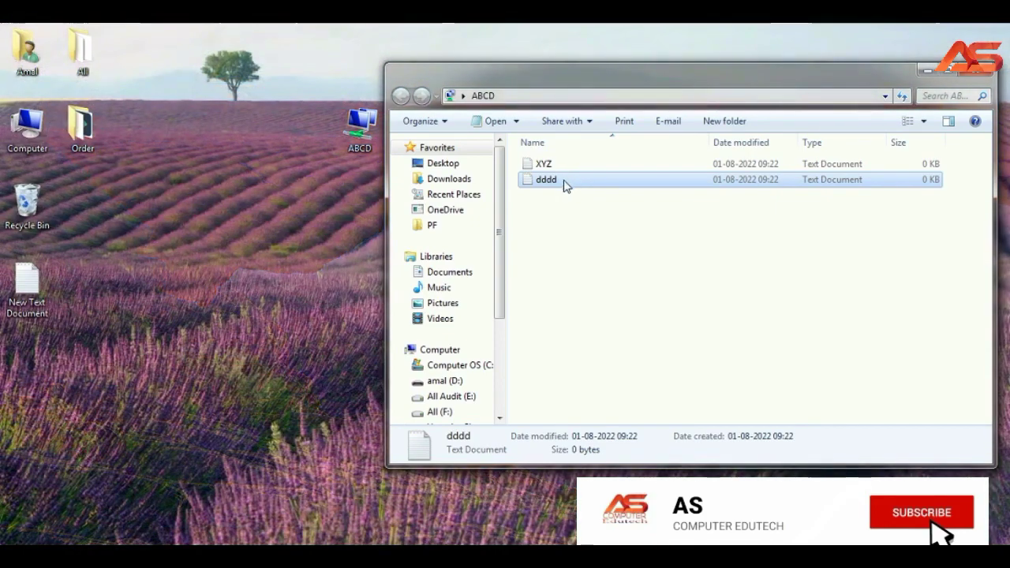
{"action": "left_click_drag", "start_coordinate": [522, 71], "coordinate": [348, 167]}
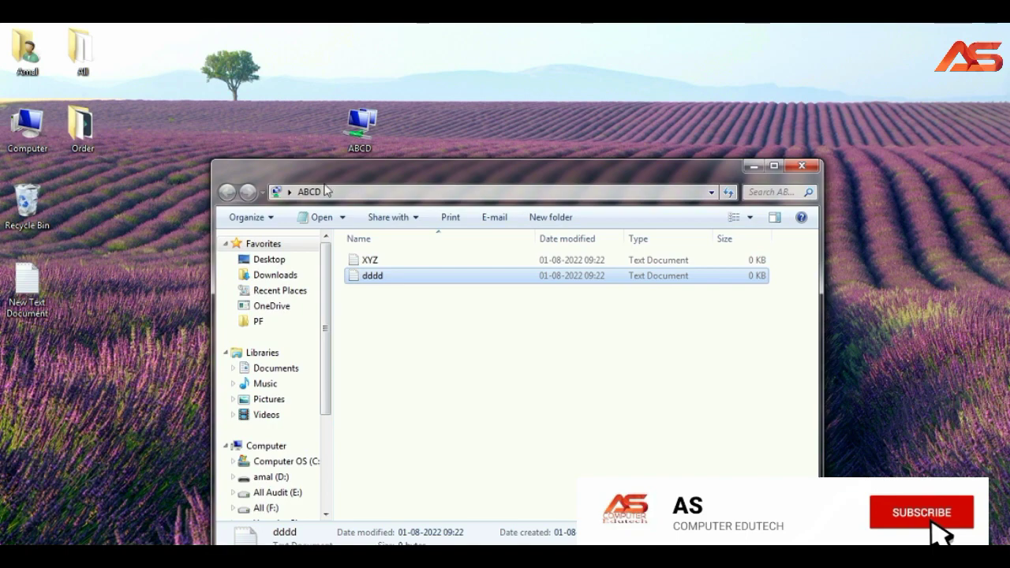
{"action": "left_click", "coordinate": [384, 262]}
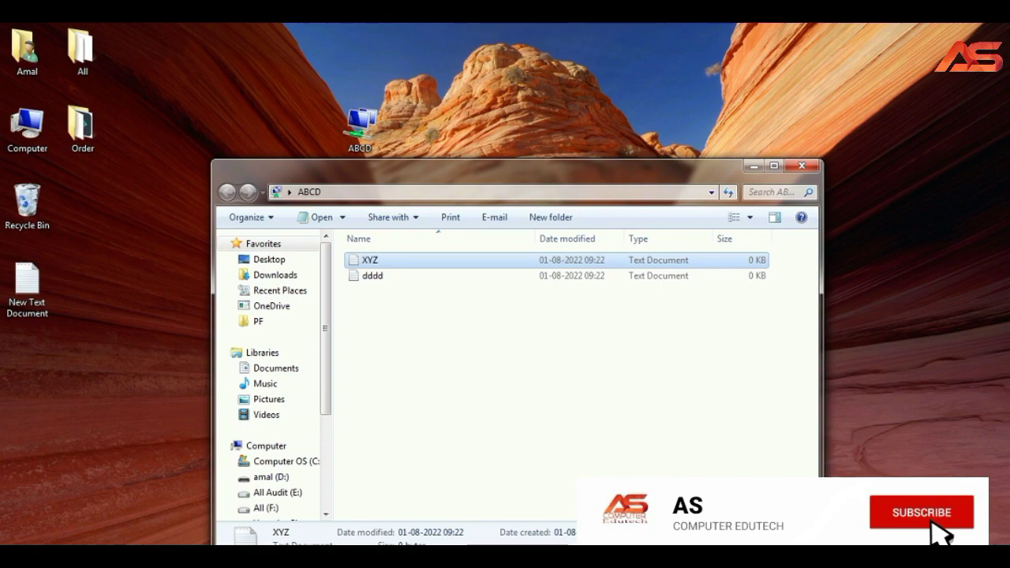
Clear the folder window off the desktop, and check the topic list in New Text Document briefly
{"action": "left_click", "coordinate": [96, 556]}
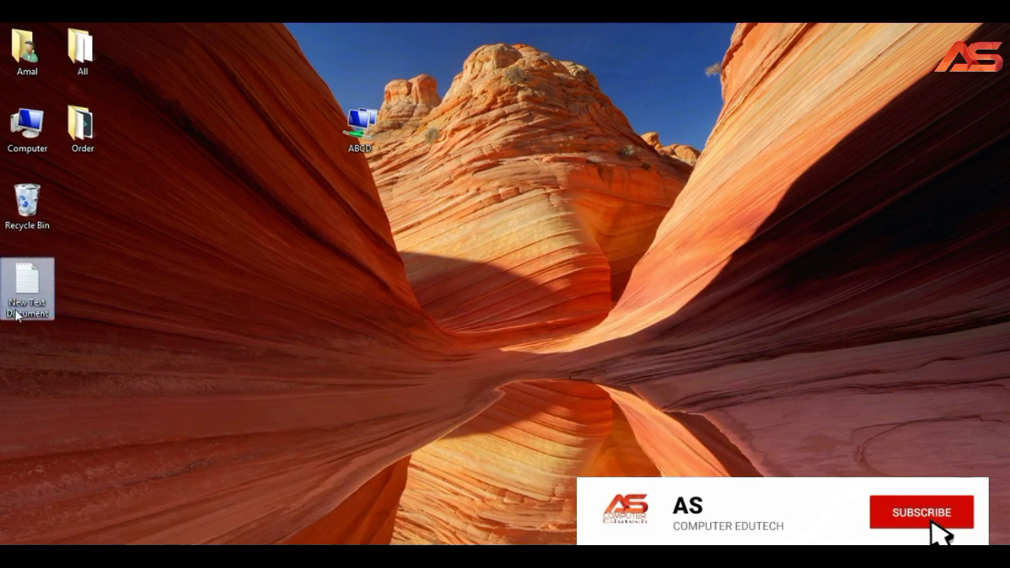
{"action": "double_click", "coordinate": [17, 314]}
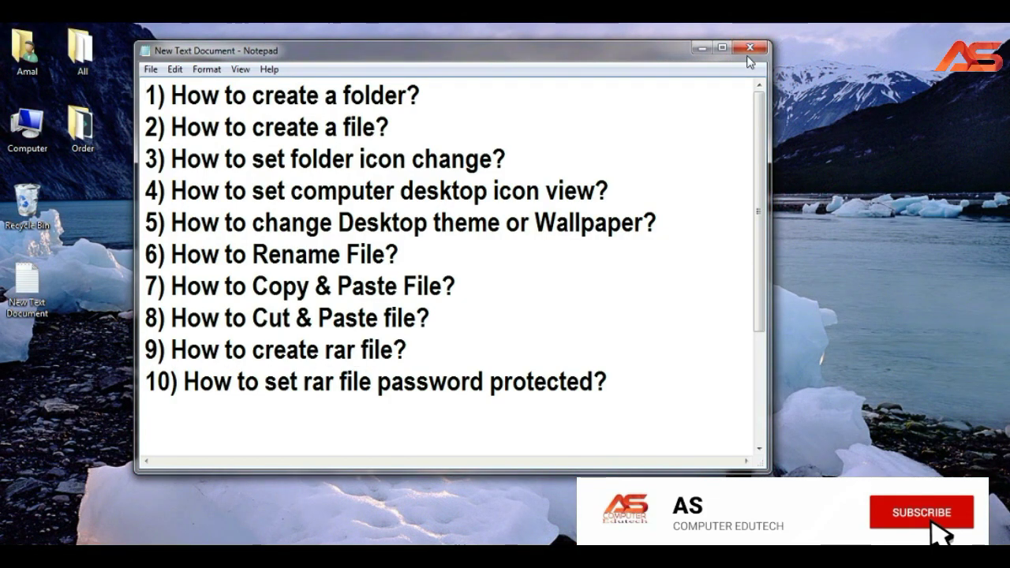
{"action": "left_click", "coordinate": [702, 48]}
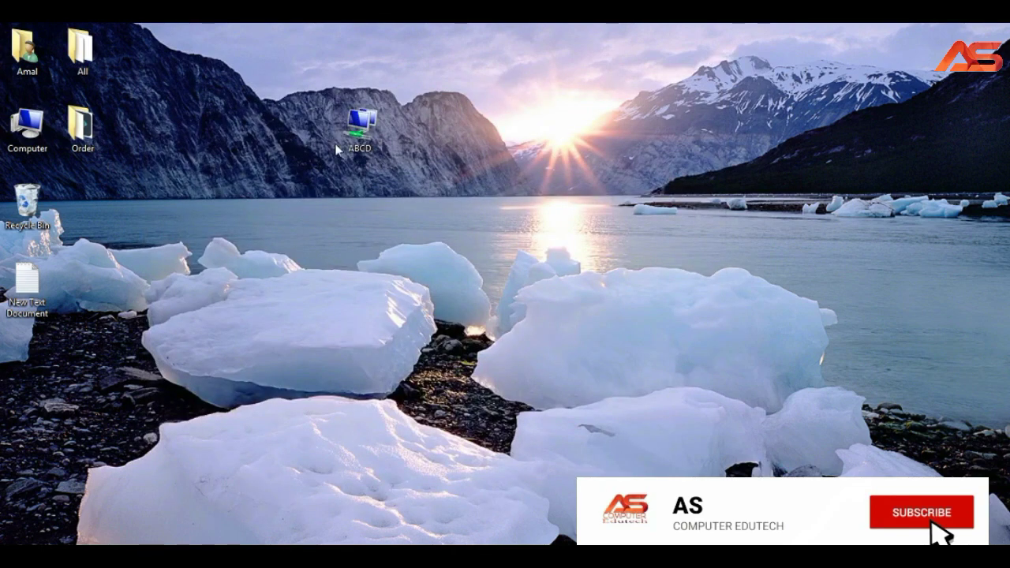
Move the ABCD folder beside the All folder, and create a new desktop folder placed on the same row as Order
{"action": "left_click_drag", "start_coordinate": [360, 124], "coordinate": [138, 49]}
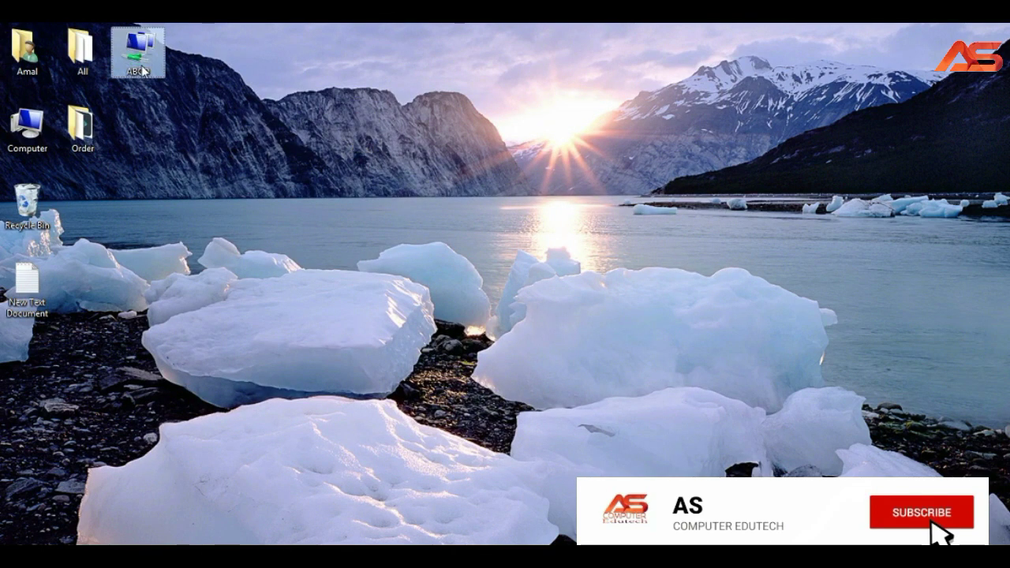
{"action": "right_click", "coordinate": [331, 146]}
{"action": "mouse_move", "coordinate": [396, 320]}
{"action": "left_click", "coordinate": [581, 315]}
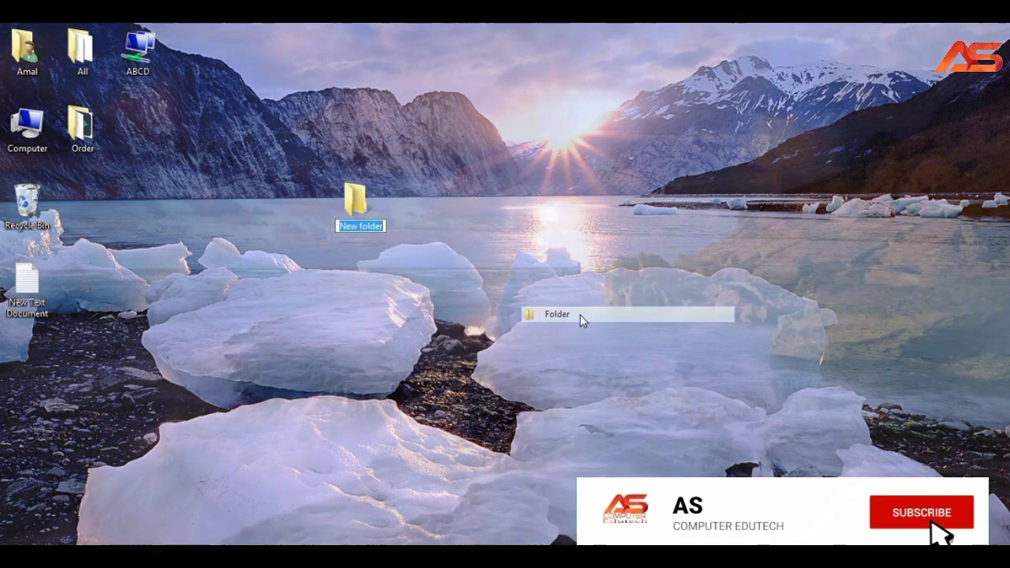
{"action": "left_click_drag", "start_coordinate": [356, 202], "coordinate": [361, 139]}
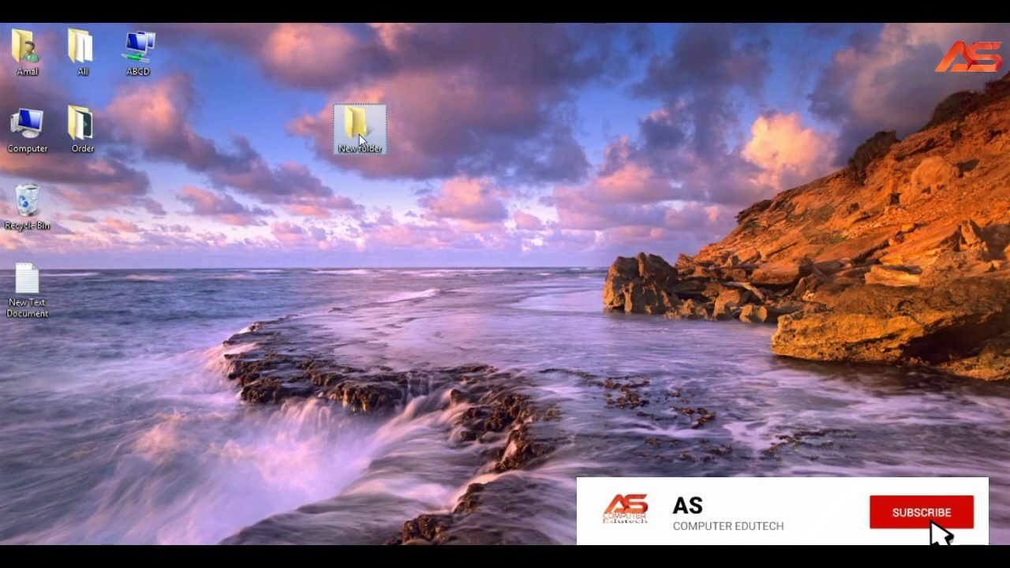
Try to rename the New folder as ABCD, and dismiss the folder merge request
{"action": "key", "text": "F2"}
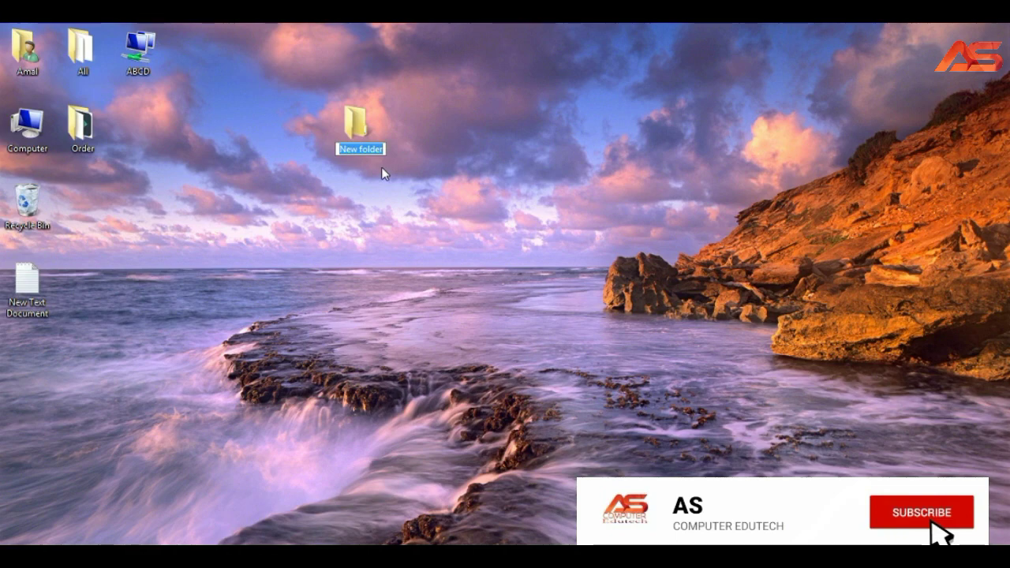
{"action": "type", "text": "ABCD"}
{"action": "key", "text": "Return"}
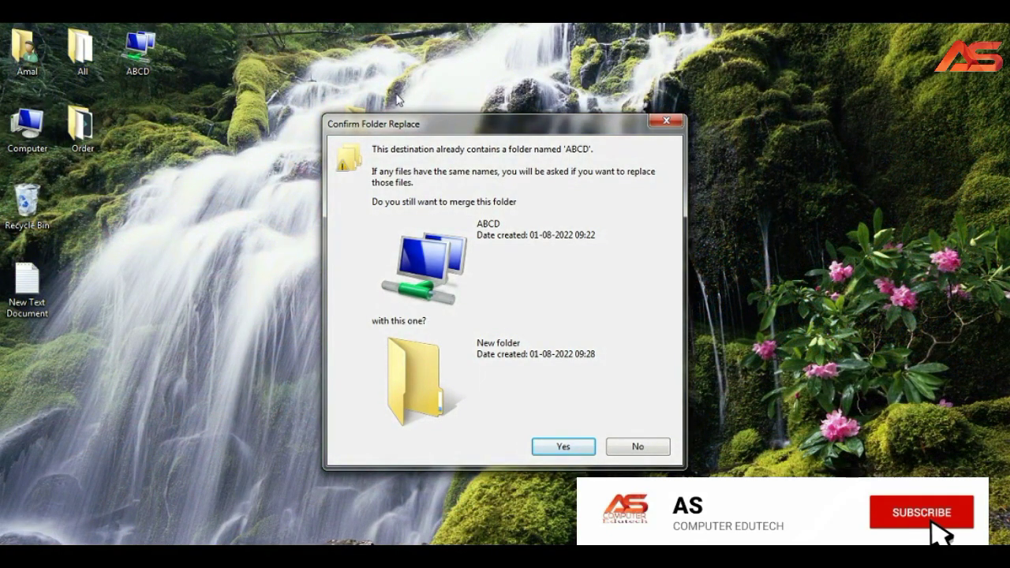
{"action": "left_click", "coordinate": [665, 122]}
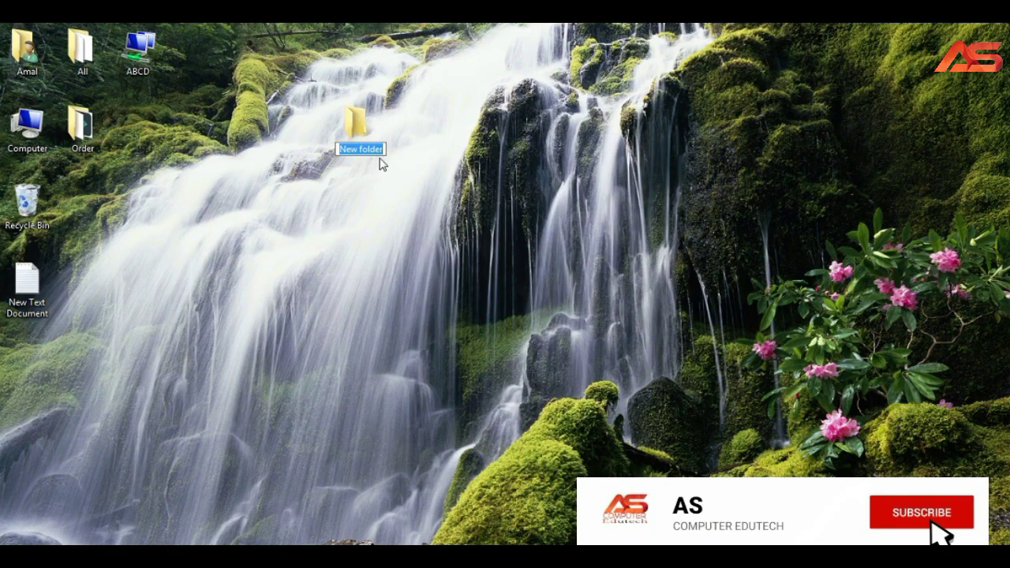
Rename the desktop's New folder as 123
{"action": "type", "text": "123"}
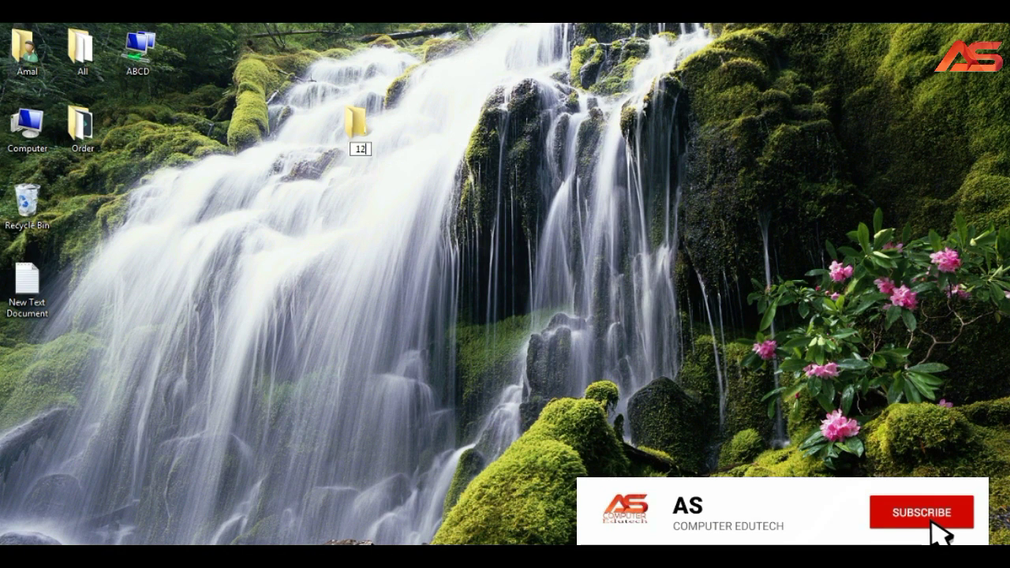